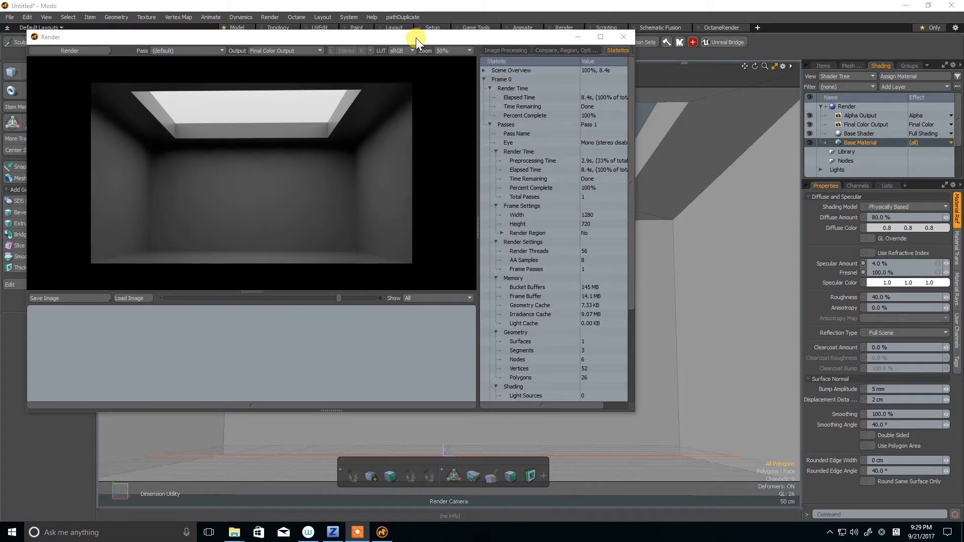
Examine the finished room render enlarged and at full frame, inspecting the walls and the skylight opening
{"action": "left_click_drag", "start_coordinate": [355, 36], "coordinate": [464, 49]}
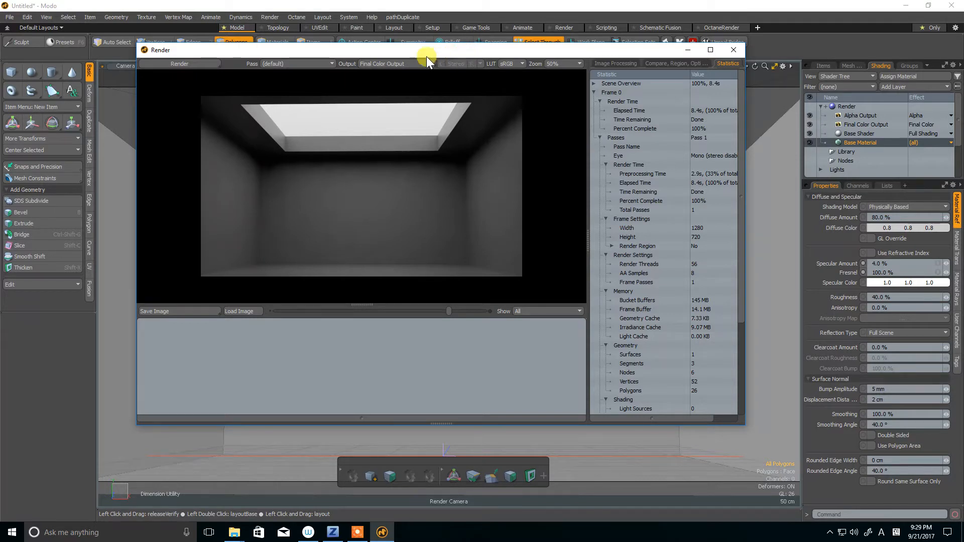
{"action": "left_click", "coordinate": [710, 50]}
{"action": "scroll", "coordinate": [469, 211], "scroll_direction": "up", "scroll_amount": 5}
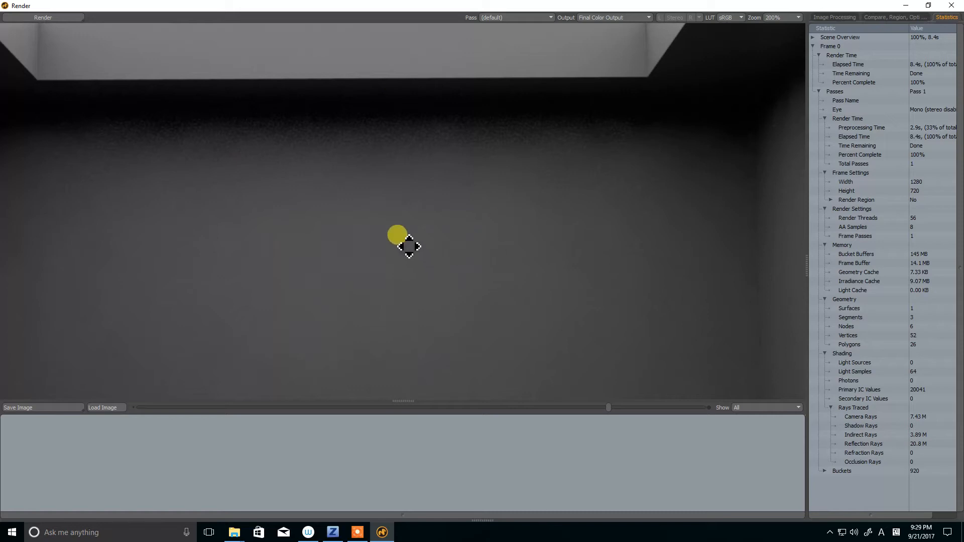
{"action": "scroll", "coordinate": [404, 242], "scroll_direction": "down", "scroll_amount": 2}
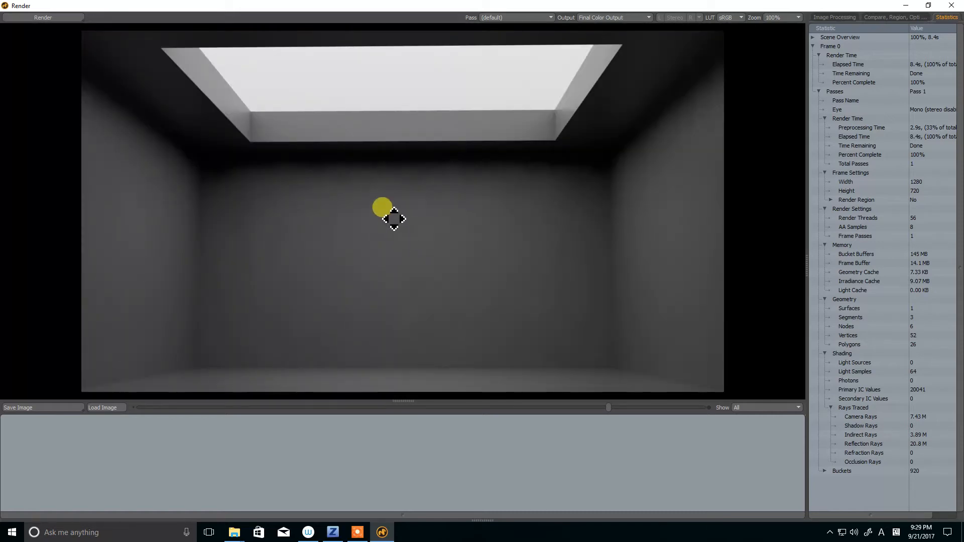
{"action": "left_click", "coordinate": [930, 6]}
{"action": "left_click_drag", "start_coordinate": [589, 54], "coordinate": [560, 44]}
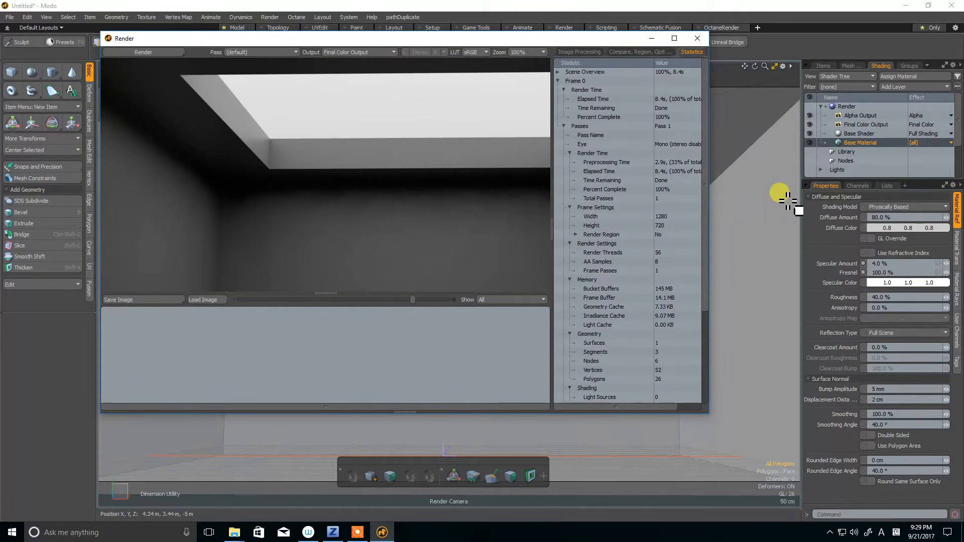
{"action": "scroll", "coordinate": [409, 253], "scroll_direction": "down", "scroll_amount": 1}
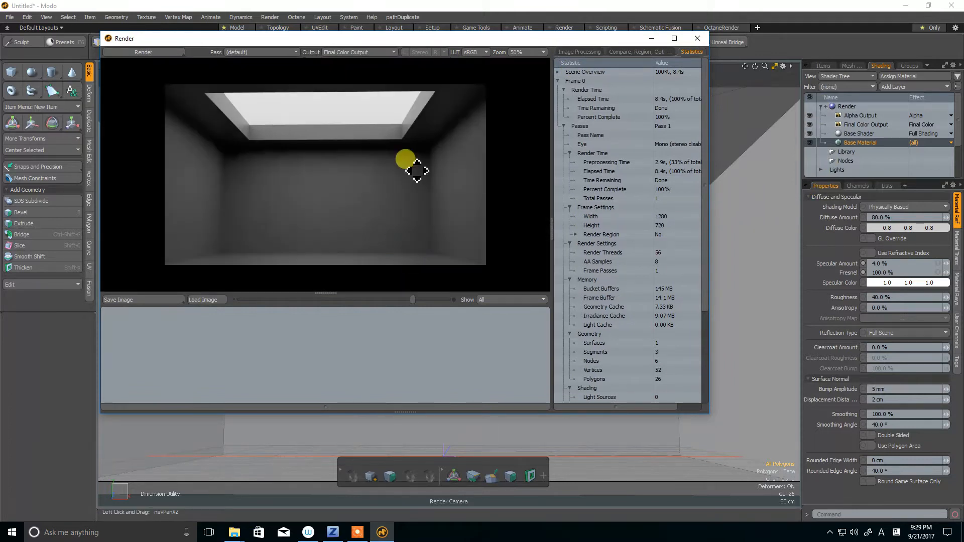
{"action": "left_click_drag", "start_coordinate": [367, 37], "coordinate": [407, 40]}
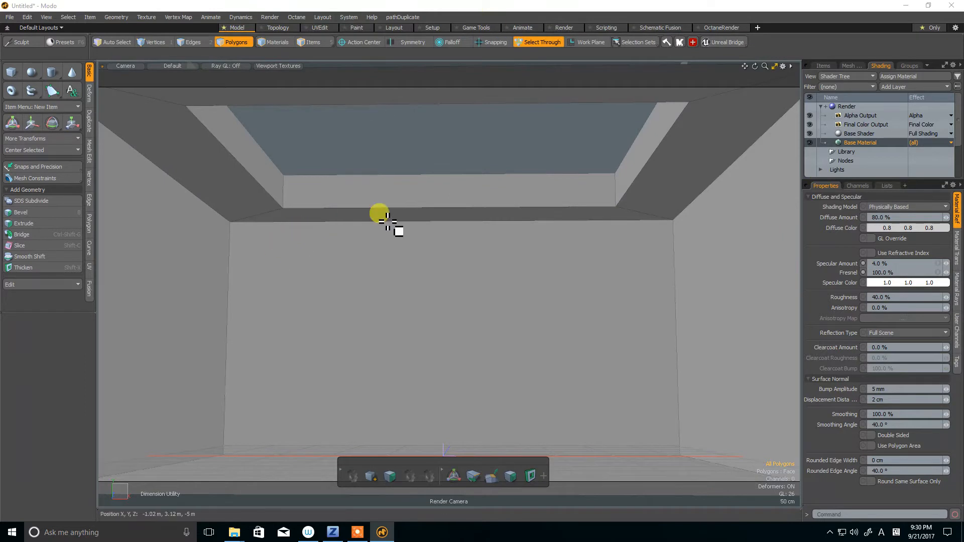
In the perspective view, hide the existing room mesh Cube (2) and add a new unit cube
{"action": "key", "text": "ctrl+space"}
{"action": "left_click", "coordinate": [417, 189]}
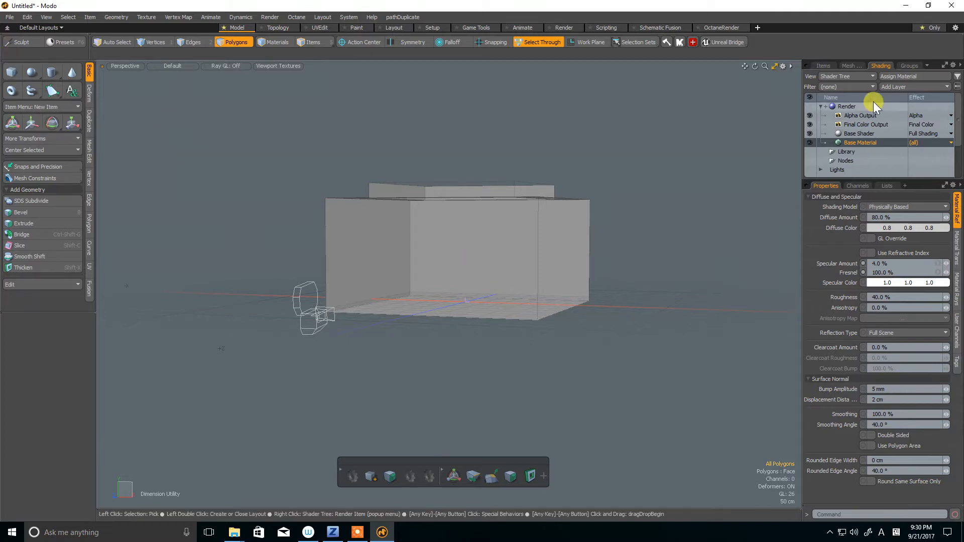
{"action": "left_click", "coordinate": [820, 65]}
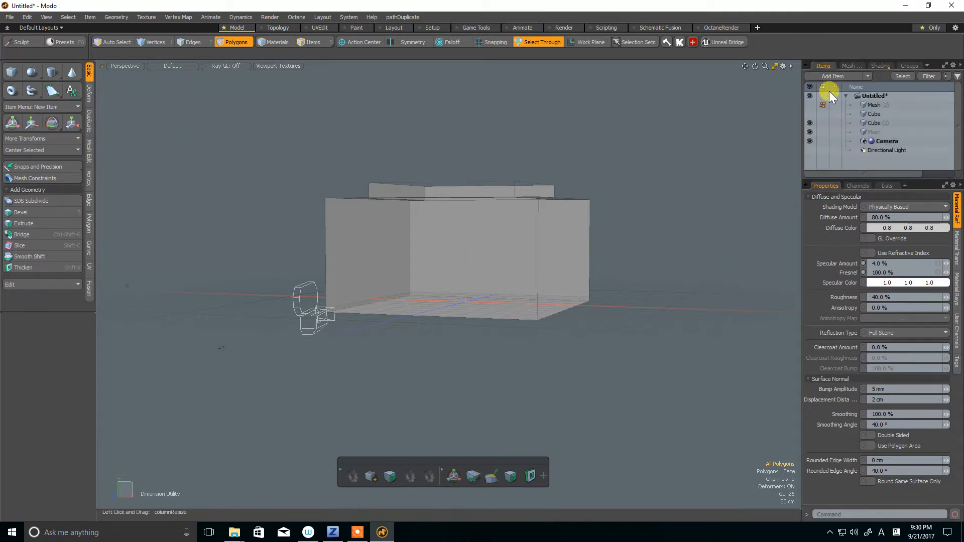
{"action": "left_click", "coordinate": [810, 123]}
{"action": "left_click", "coordinate": [12, 71]}
Scale all polygons of the new cube uniformly to 529%
{"action": "left_click_drag", "start_coordinate": [401, 314], "coordinate": [465, 312], "text": "alt"}
{"action": "double_click", "coordinate": [471, 299]}
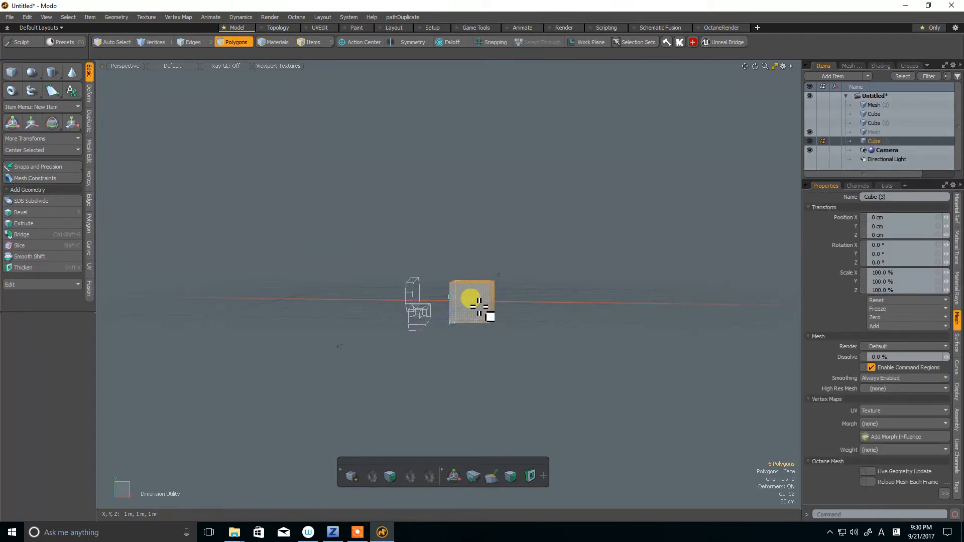
{"action": "key", "text": "r"}
{"action": "left_click_drag", "start_coordinate": [476, 306], "coordinate": [633, 240]}
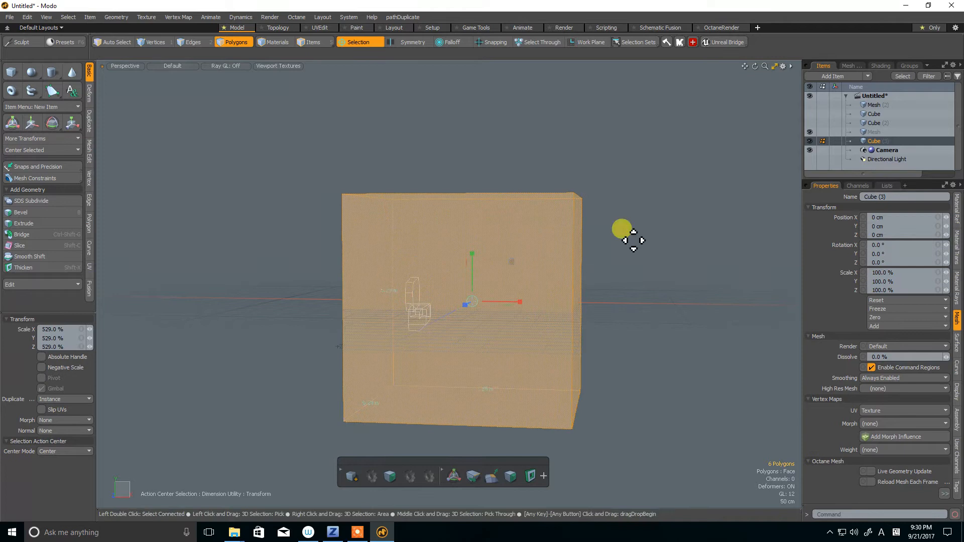
Raise the bottom face of the box to make the box about 3.13 m high
{"action": "key", "text": "q"}
{"action": "left_click", "coordinate": [465, 405]}
{"action": "key", "text": "w"}
{"action": "key", "text": "q"}
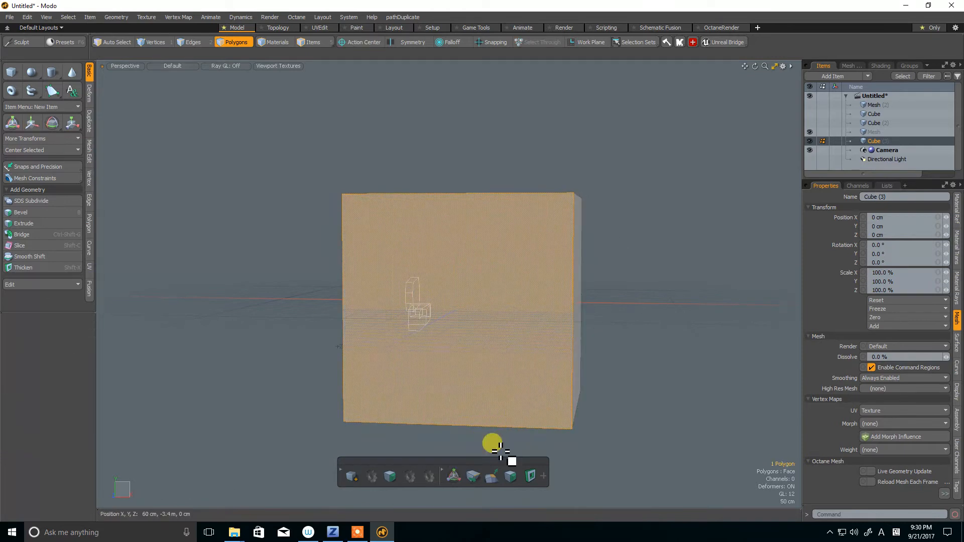
{"action": "left_click_drag", "start_coordinate": [501, 451], "coordinate": [495, 410], "text": "alt"}
{"action": "key", "text": "w"}
{"action": "left_click_drag", "start_coordinate": [474, 358], "coordinate": [482, 301]}
{"action": "key", "text": "q"}
Flip all polygons of the box so their normals face into the room
{"action": "double_click", "coordinate": [434, 297]}
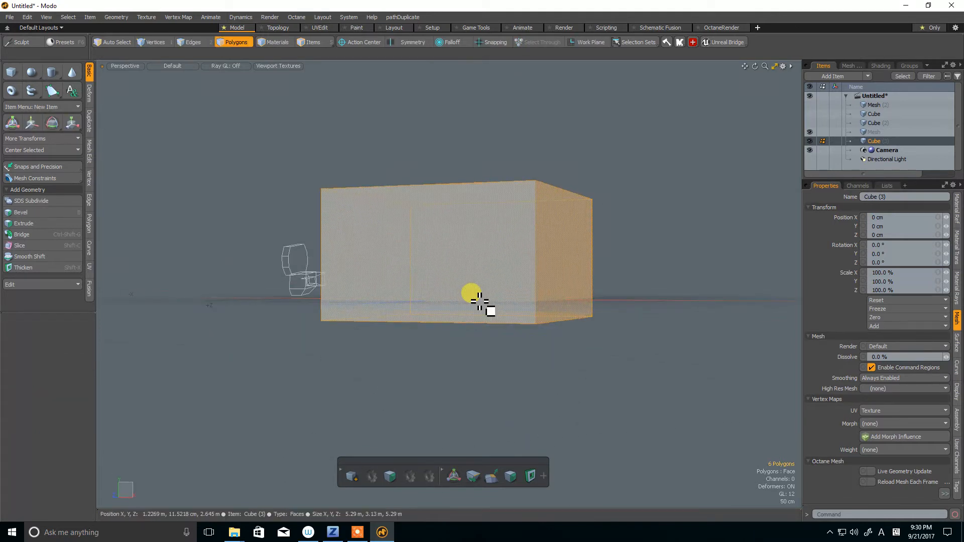
{"action": "key", "text": "f"}
{"action": "left_click_drag", "start_coordinate": [436, 333], "coordinate": [506, 377], "text": "alt"}
{"action": "left_click", "coordinate": [463, 344]}
{"action": "mouse_move", "coordinate": [506, 377]}
{"action": "right_mouse_down", "text": "alt"}
{"action": "mouse_move", "coordinate": [519, 357]}
{"action": "mouse_move", "coordinate": [500, 366]}
{"action": "right_mouse_up", "text": "alt"}
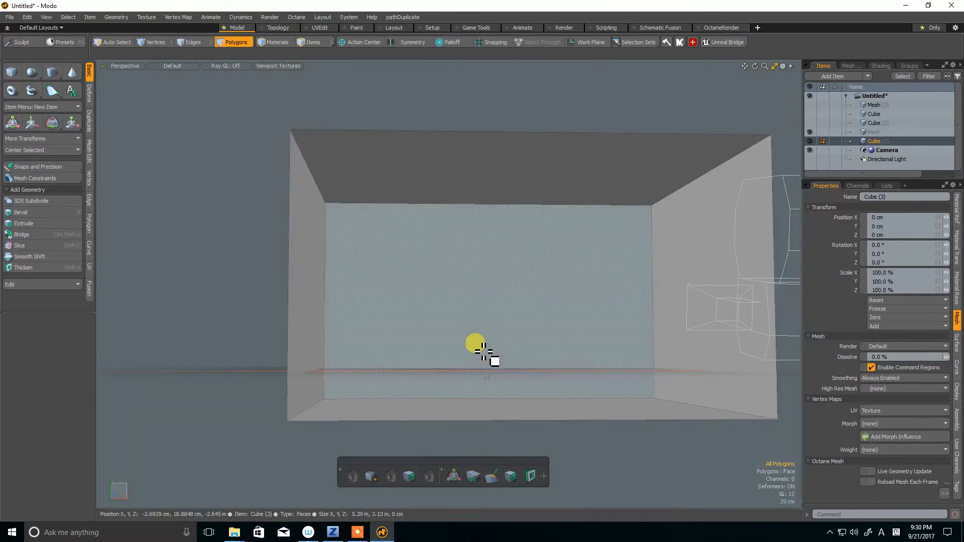
Bevel the ceiling polygon with an inset, leaving a central square about 3.47 m wide
{"action": "left_click", "coordinate": [491, 197]}
{"action": "left_click_drag", "start_coordinate": [491, 197], "coordinate": [538, 284], "text": "alt"}
{"action": "key", "text": "b"}
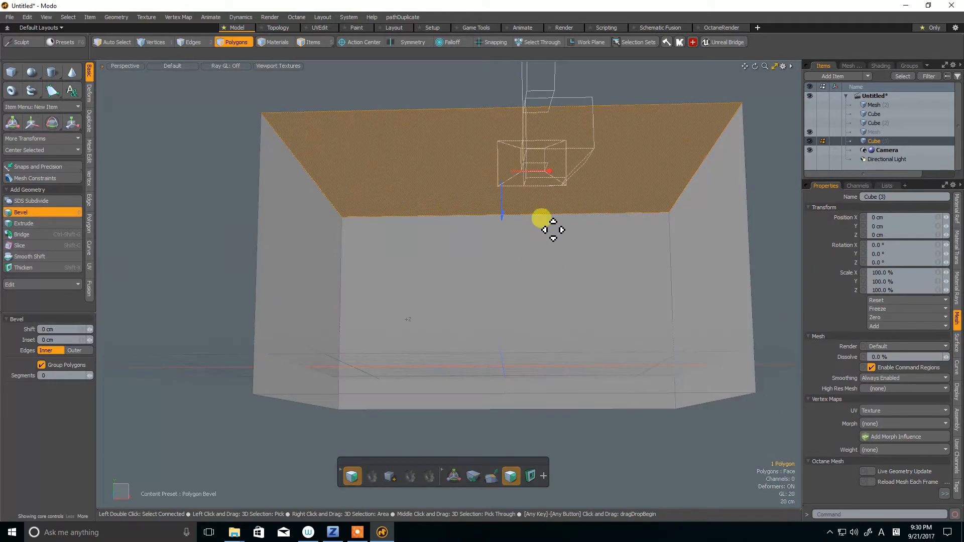
{"action": "left_click_drag", "start_coordinate": [542, 218], "coordinate": [540, 237], "text": "alt+shift"}
{"action": "left_click_drag", "start_coordinate": [545, 183], "coordinate": [511, 183]}
Bevel the inset ceiling polygon upward into a skylight shaft and delete the polygon capping it
{"action": "left_click", "coordinate": [628, 205], "text": "shift"}
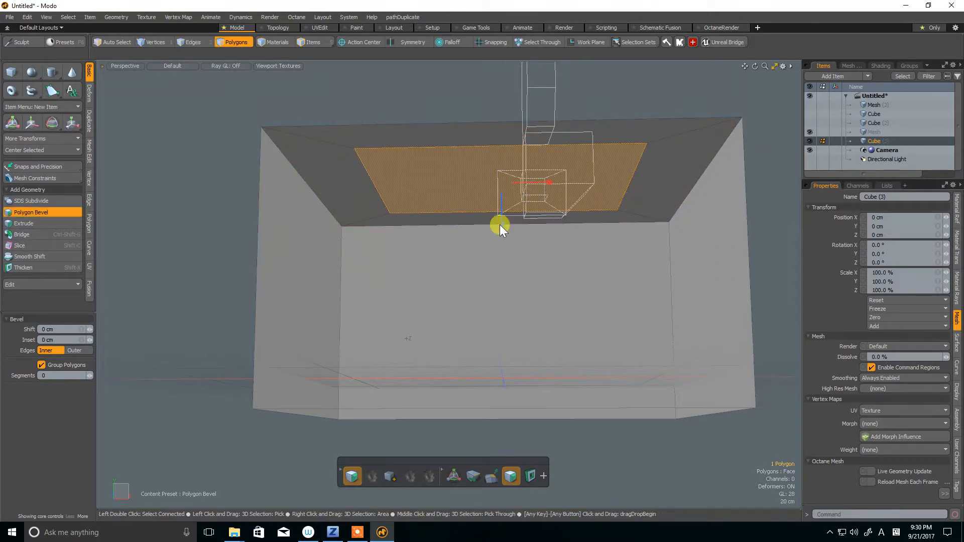
{"action": "key", "text": "space"}
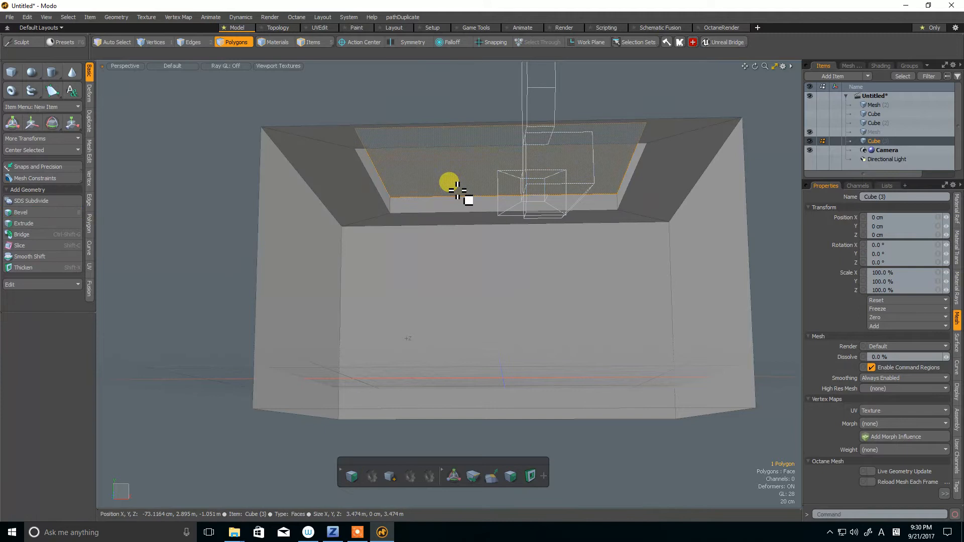
{"action": "key", "text": "Delete"}
{"action": "left_click_drag", "start_coordinate": [513, 281], "coordinate": [565, 254], "text": "alt"}
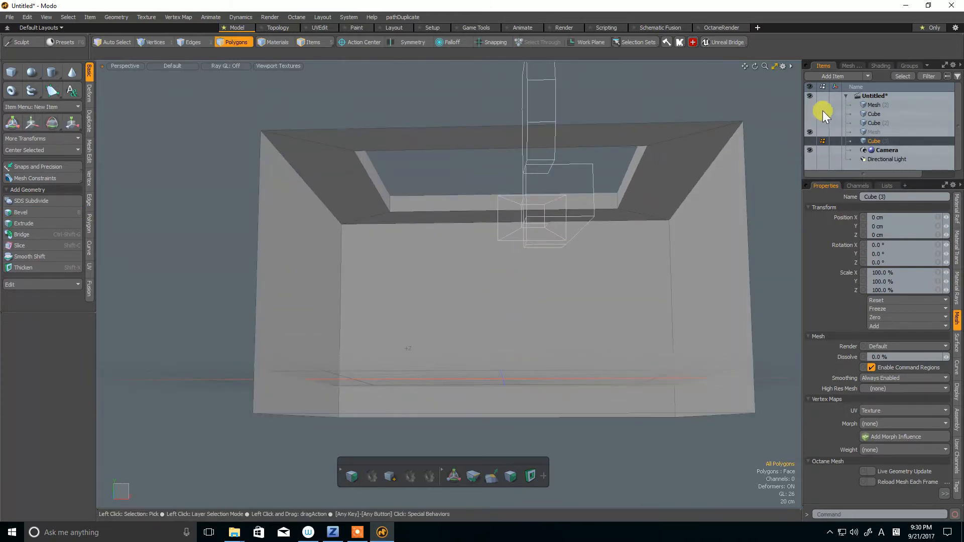
Show the original room Cube (2) again and make it the active mesh in the render camera view
{"action": "left_click", "coordinate": [810, 123]}
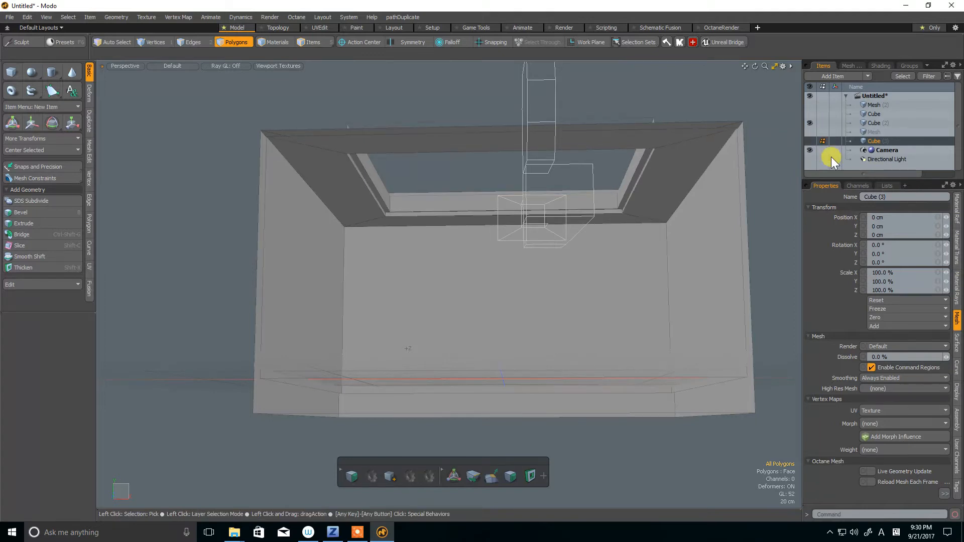
{"action": "key", "text": "ctrl+space"}
{"action": "left_click", "coordinate": [483, 208]}
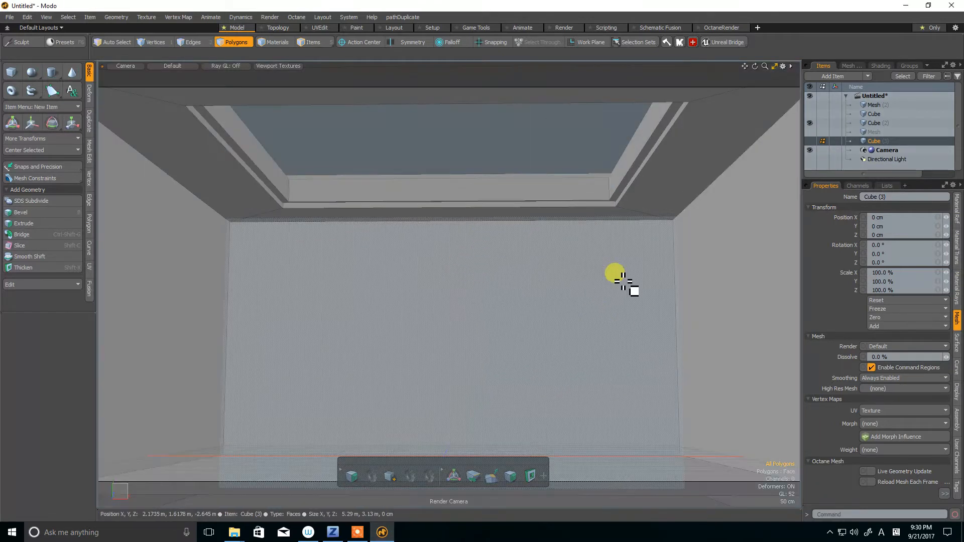
{"action": "left_click", "coordinate": [867, 122]}
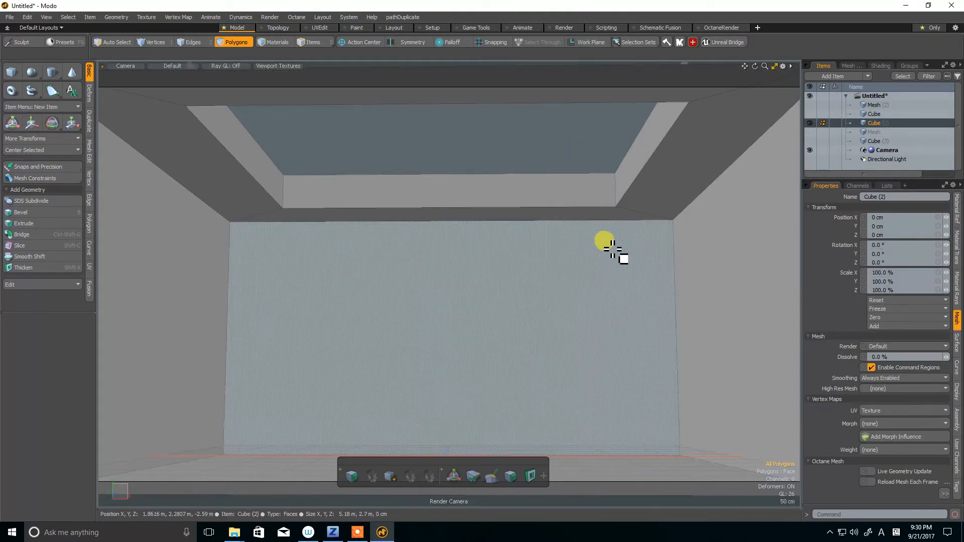
View the room from outside in perspective, switch to the Render layout and start the preview render
{"action": "key", "text": "ctrl+space"}
{"action": "left_click", "coordinate": [626, 210]}
{"action": "left_click_drag", "start_coordinate": [506, 212], "coordinate": [483, 235], "text": "alt"}
{"action": "right_click_drag", "start_coordinate": [625, 178], "coordinate": [574, 185], "text": "alt"}
{"action": "left_click_drag", "start_coordinate": [587, 197], "coordinate": [571, 190], "text": "alt"}
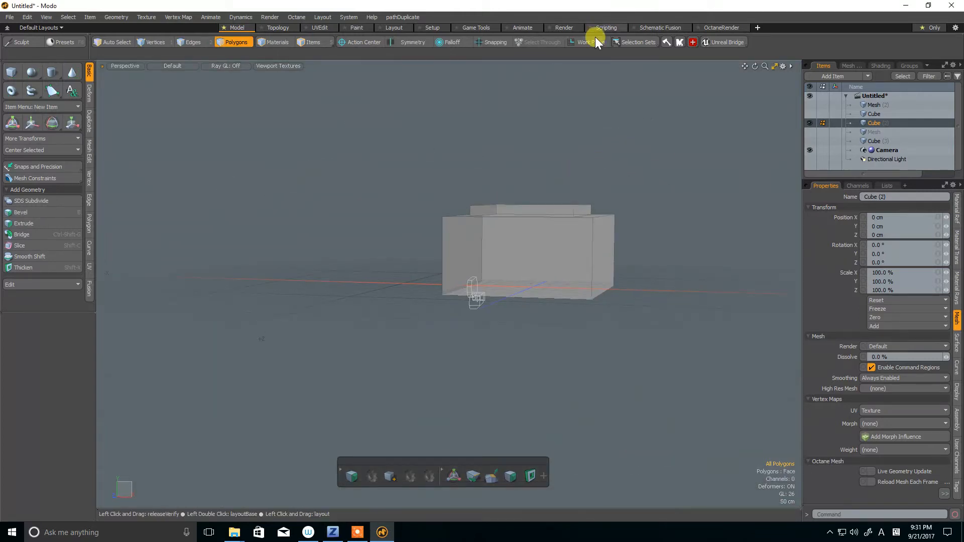
{"action": "left_click", "coordinate": [565, 29]}
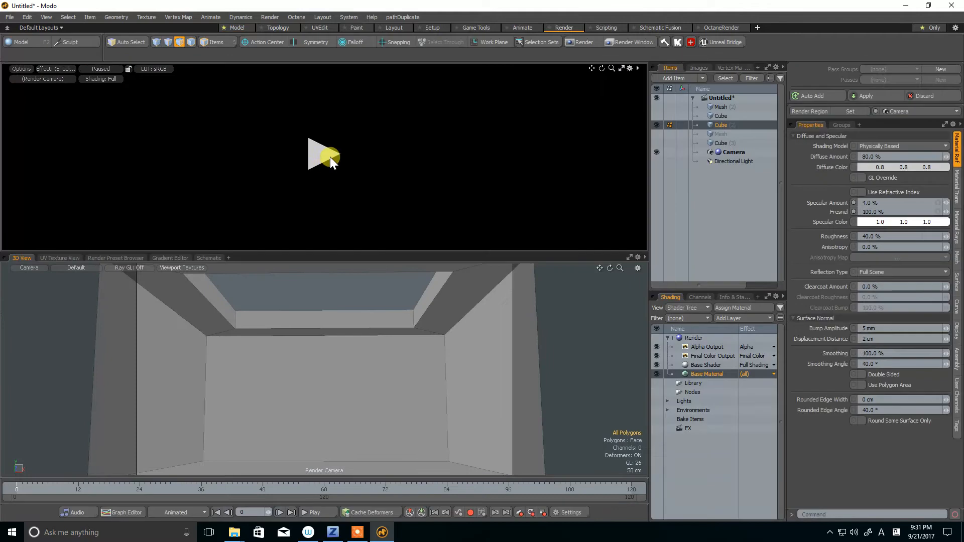
{"action": "left_click", "coordinate": [328, 154]}
Pull the render camera back to see the whole room from outside and open the Environment material's properties
{"action": "left_click_drag", "start_coordinate": [424, 337], "coordinate": [424, 387], "text": "ctrl+alt"}
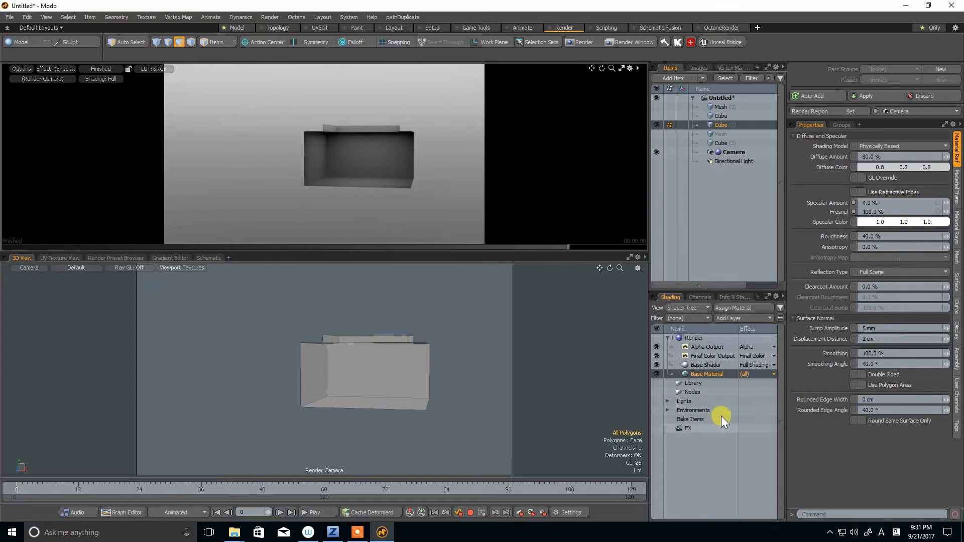
{"action": "left_click", "coordinate": [691, 411]}
{"action": "left_click", "coordinate": [668, 410]}
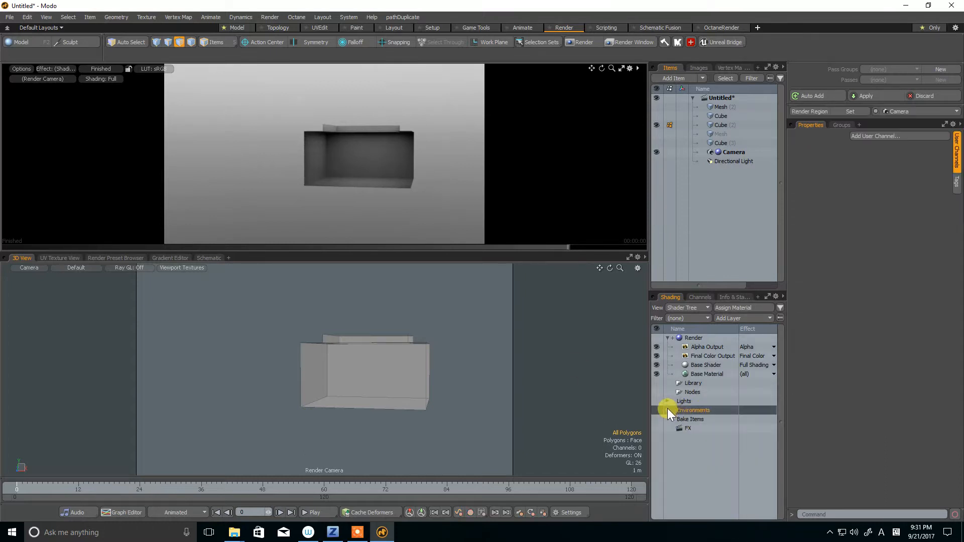
{"action": "left_click", "coordinate": [673, 420]}
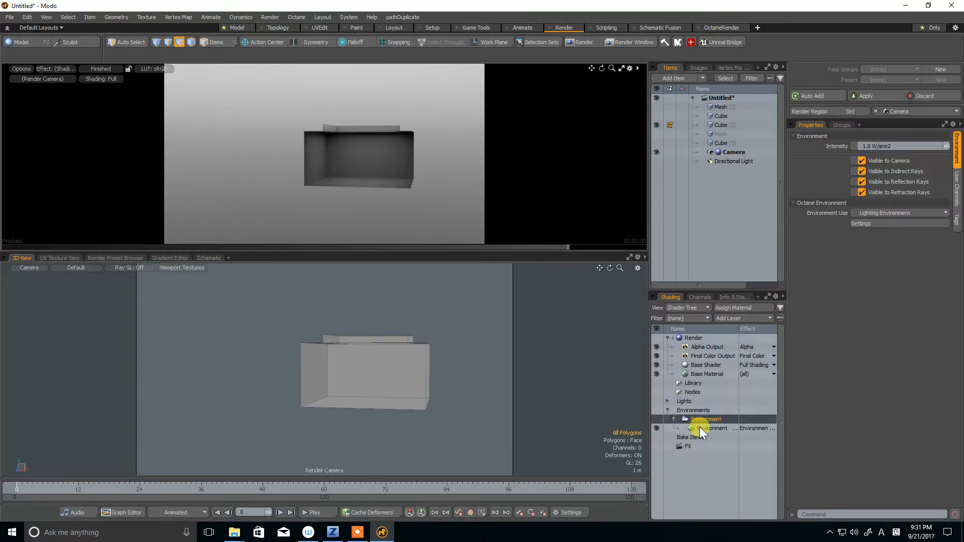
{"action": "left_click", "coordinate": [703, 428]}
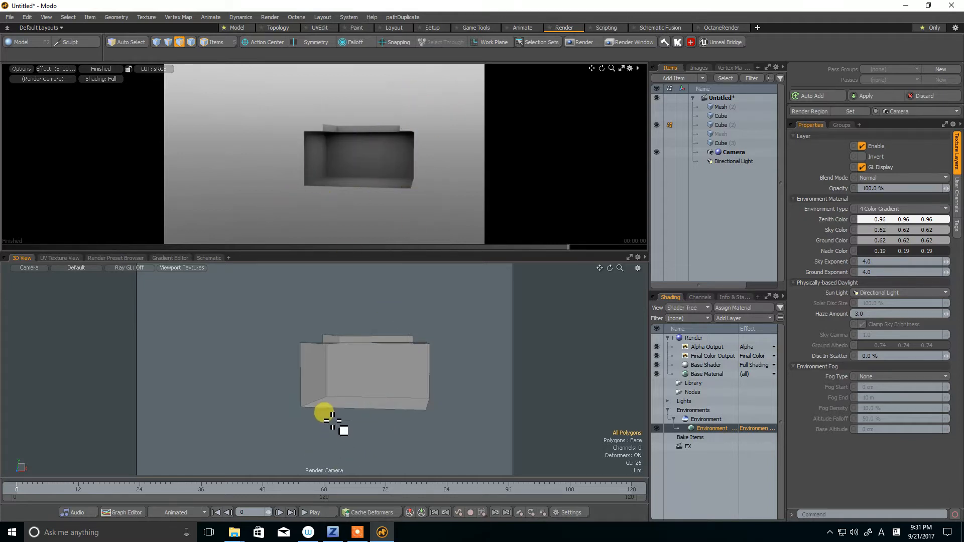
Move the render camera back into the room, framing the back wall and the skylight opening
{"action": "key", "text": "ctrl+space"}
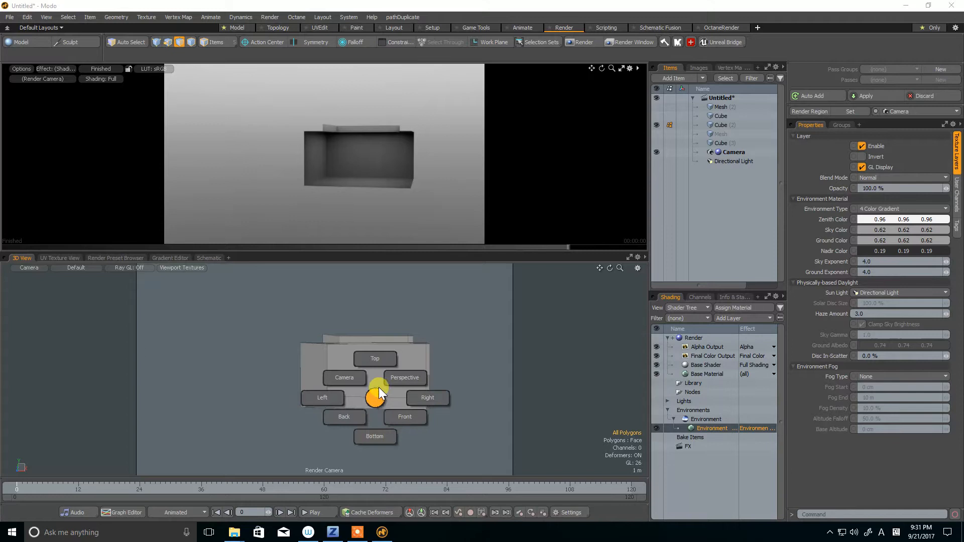
{"action": "left_click", "coordinate": [353, 381]}
{"action": "left_click_drag", "start_coordinate": [342, 381], "coordinate": [408, 380], "text": "ctrl+alt"}
{"action": "left_click_drag", "start_coordinate": [407, 380], "coordinate": [354, 395], "text": "alt+shift"}
{"action": "key", "text": "3"}
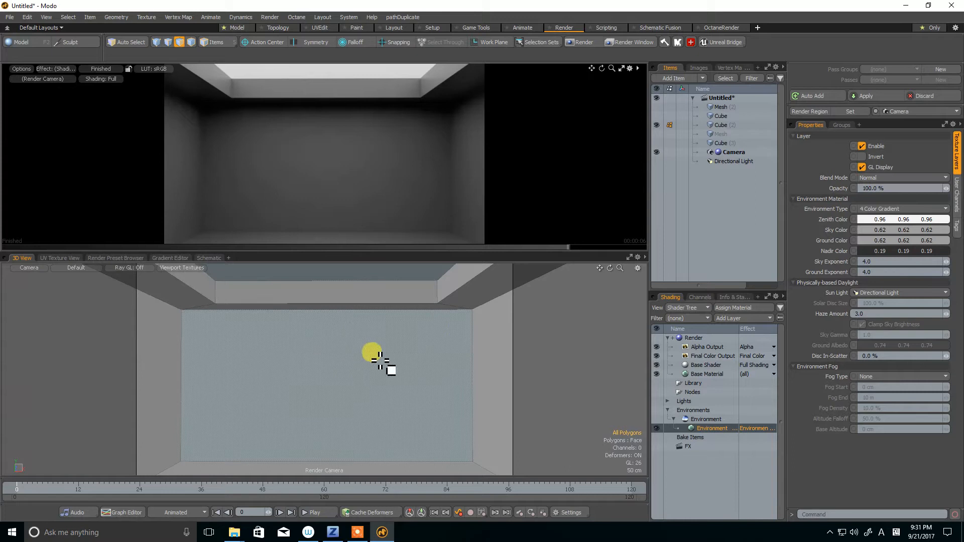
Switch the Directional Light on to preview direct sunlight in the room, and switch it off again
{"action": "left_click", "coordinate": [657, 161]}
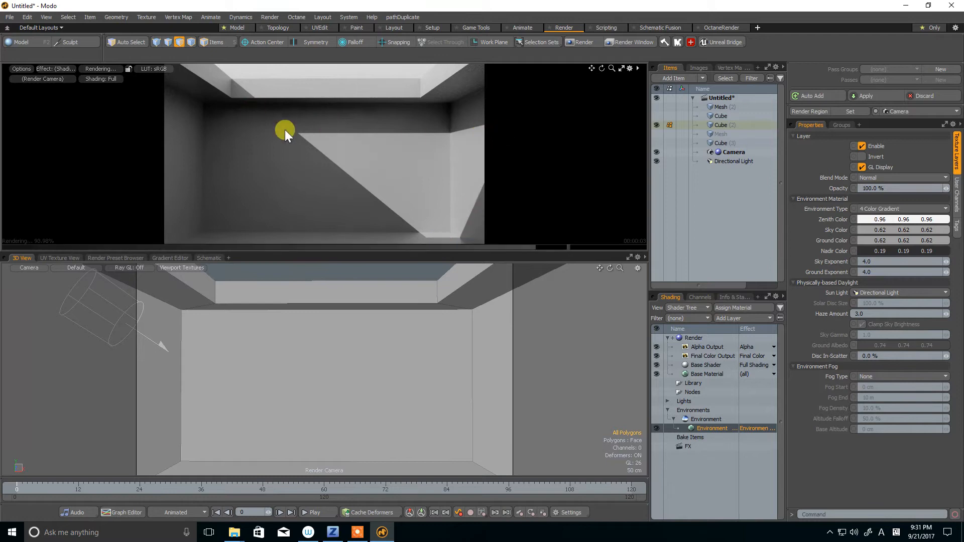
{"action": "left_click", "coordinate": [657, 161]}
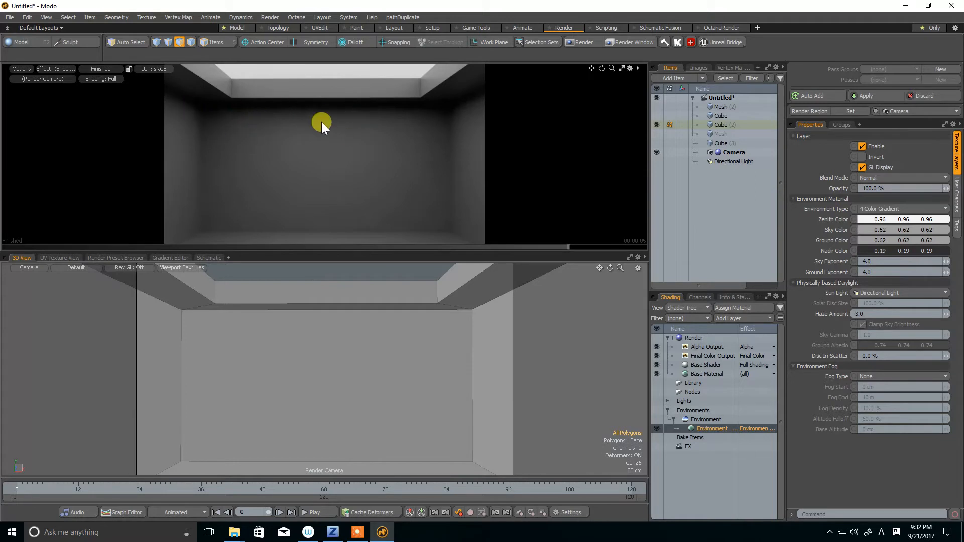
Inspect the noise and shading of the back wall in the enlarged render at 200% and 100% zoom
{"action": "left_click_drag", "start_coordinate": [963, 146], "coordinate": [528, 73]}
{"action": "left_click", "coordinate": [698, 74]}
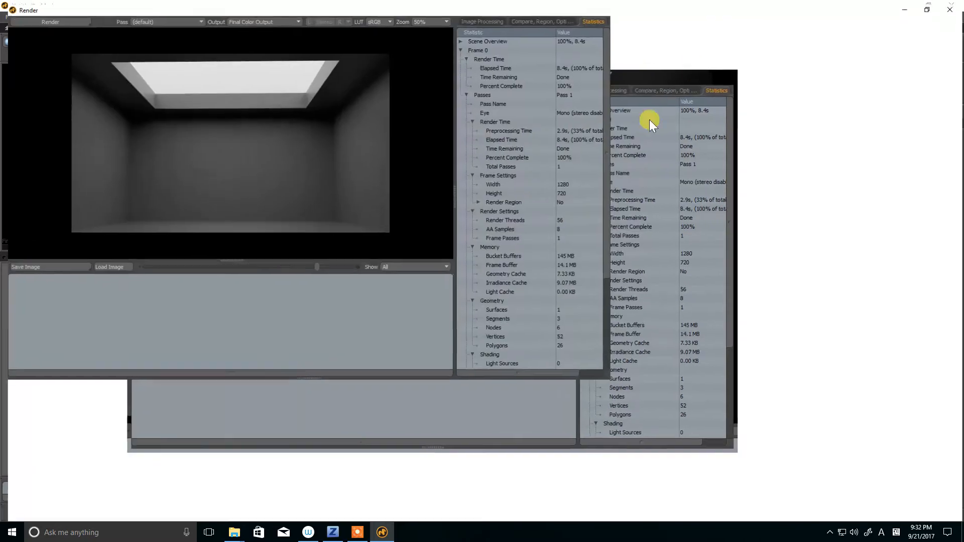
{"action": "scroll", "coordinate": [470, 249], "scroll_direction": "up", "scroll_amount": 4}
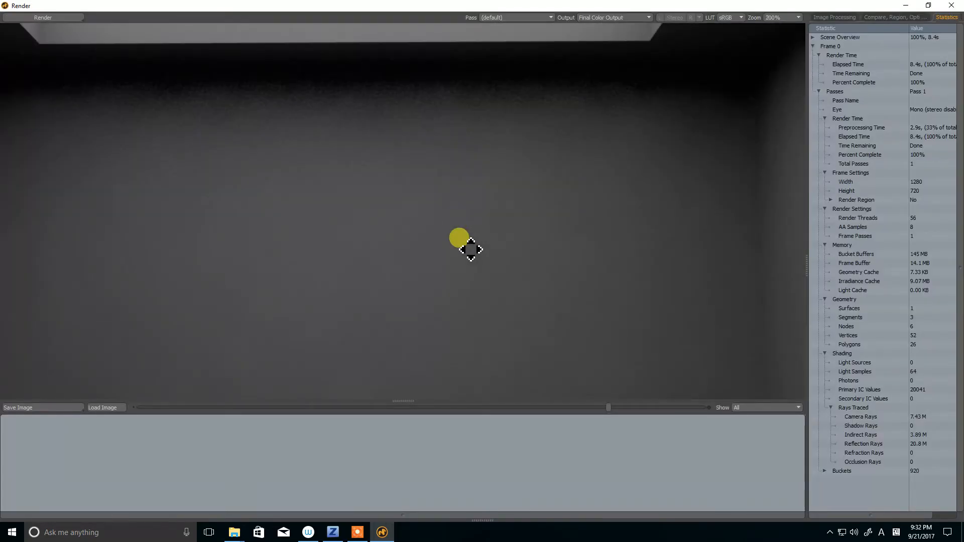
{"action": "scroll", "coordinate": [471, 249], "scroll_direction": "down", "scroll_amount": 2}
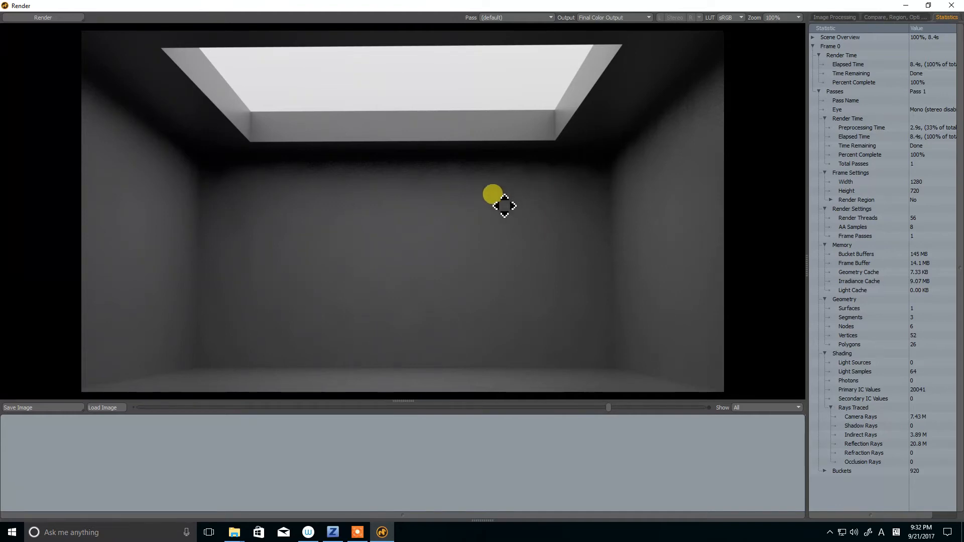
{"action": "left_click", "coordinate": [929, 6]}
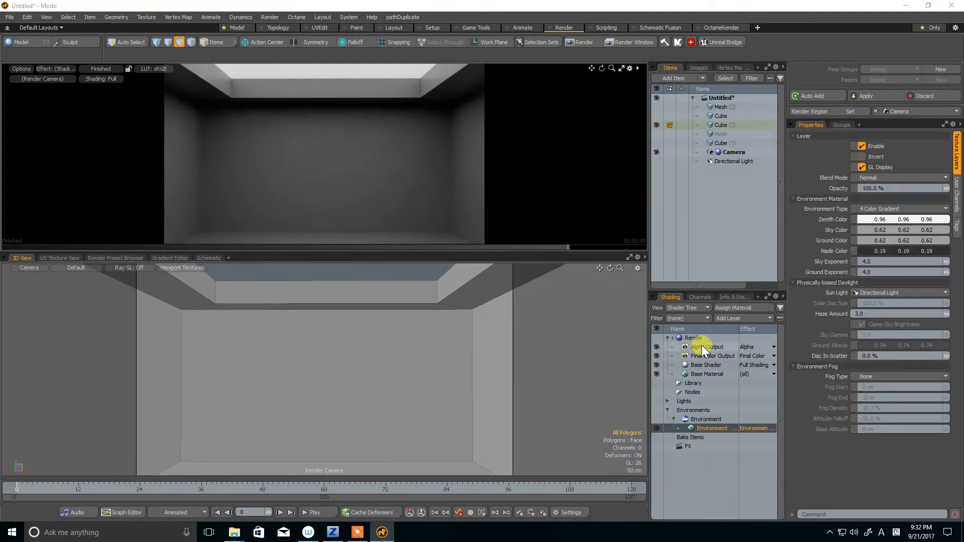
Review the Render item's frame, sampling and global illumination settings alongside the Environment material's properties
{"action": "left_click", "coordinate": [698, 338]}
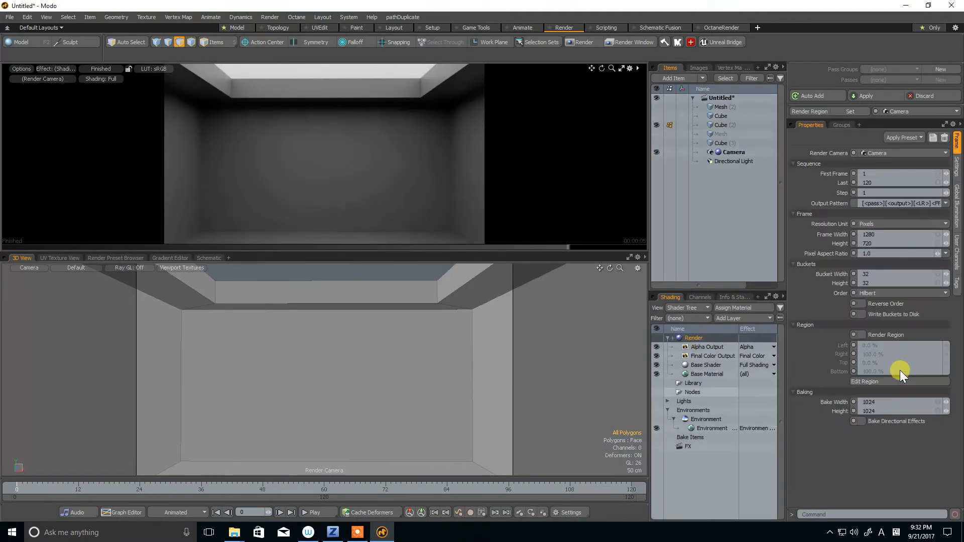
{"action": "left_click", "coordinate": [957, 170]}
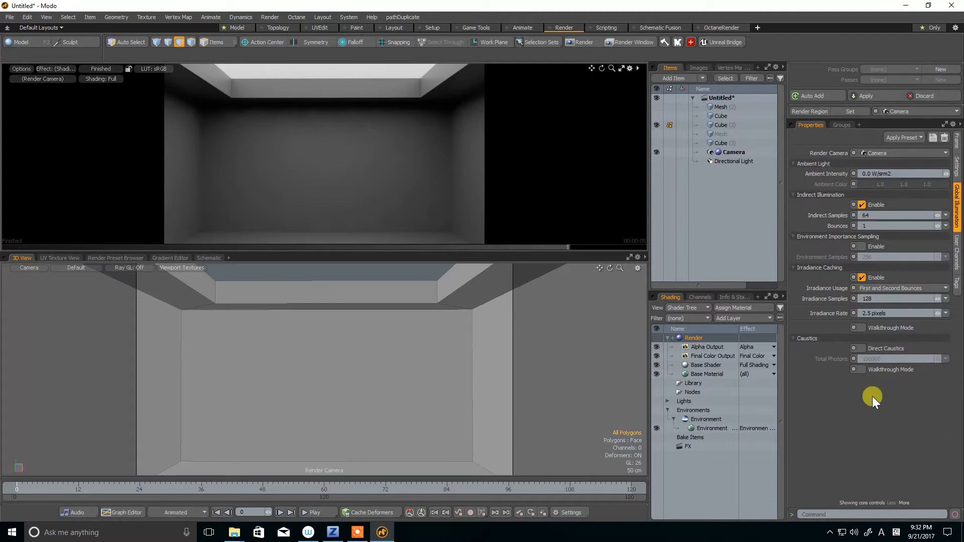
{"action": "left_click", "coordinate": [957, 166]}
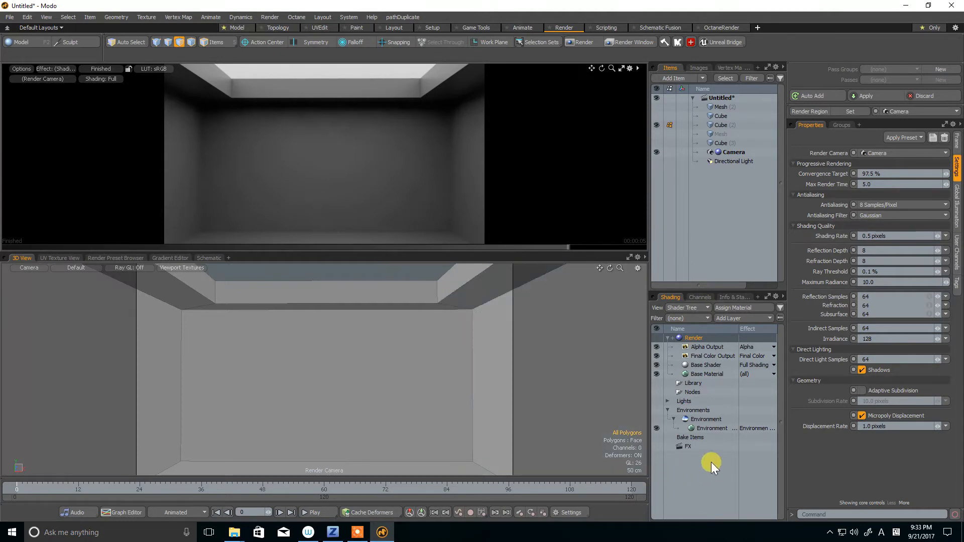
{"action": "left_click", "coordinate": [728, 430]}
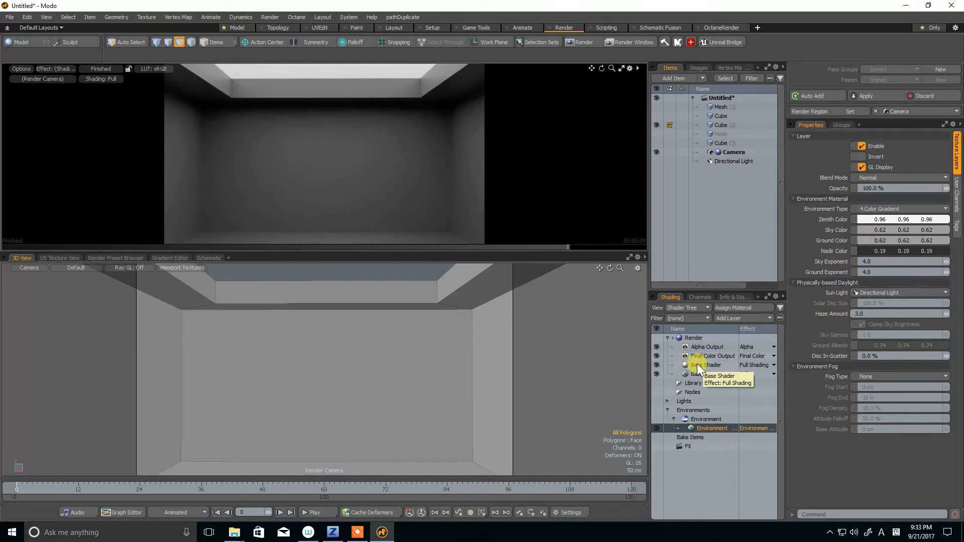
{"action": "left_click", "coordinate": [695, 336]}
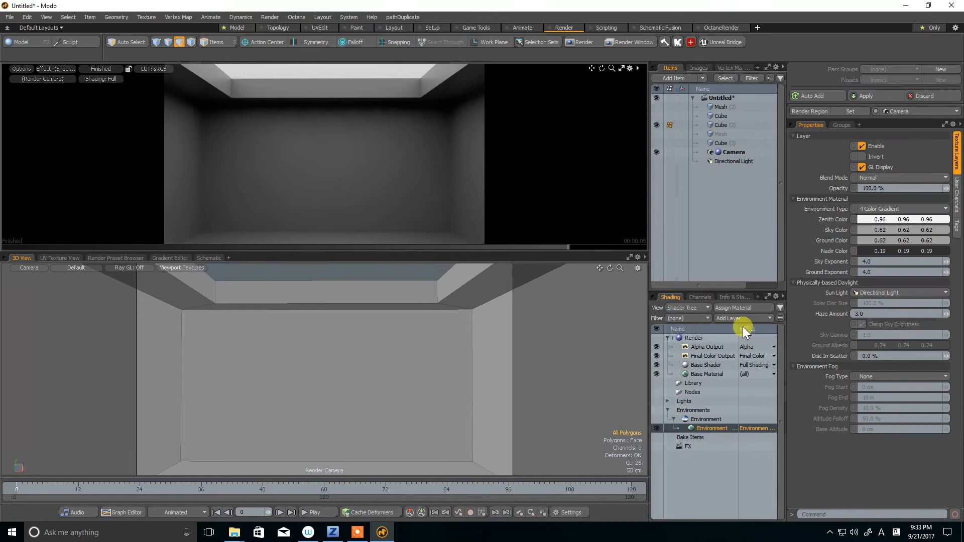
{"action": "left_click", "coordinate": [956, 206]}
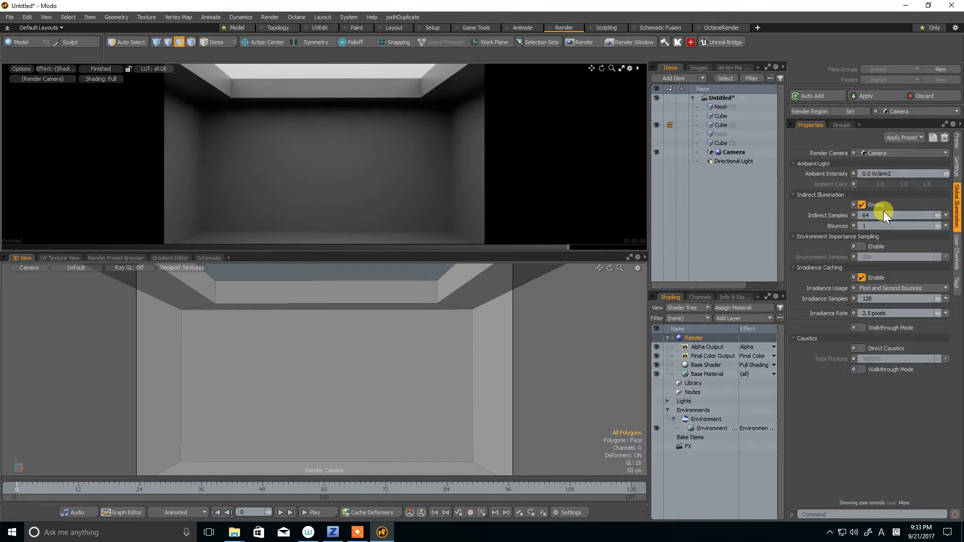
Switch the Directional Light on temporarily while checking the render's sampling settings, and hide it again
{"action": "left_click", "coordinate": [656, 161]}
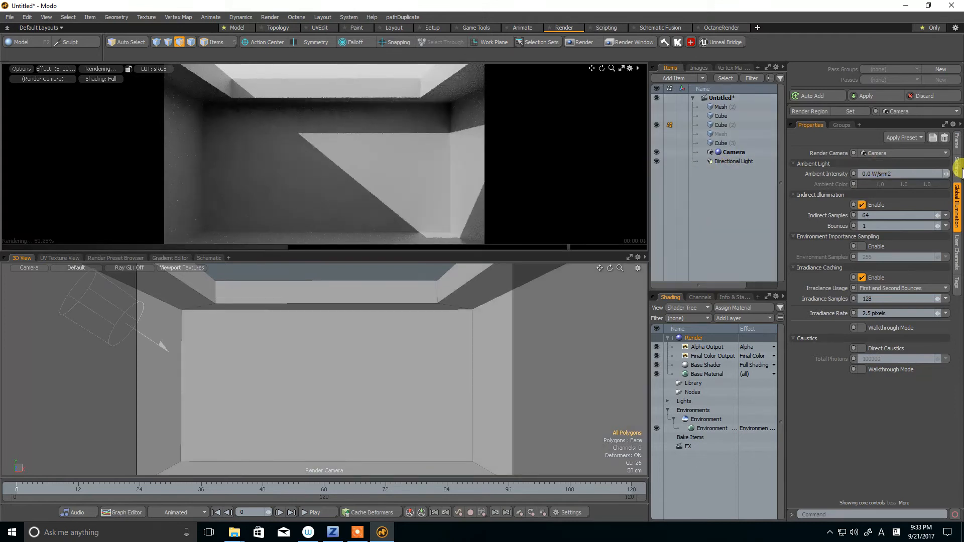
{"action": "left_click", "coordinate": [958, 171]}
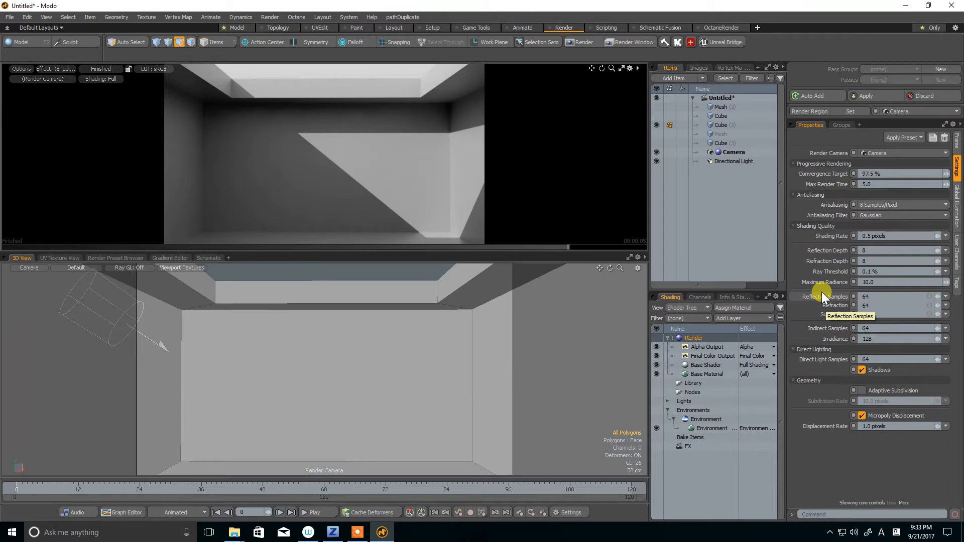
{"action": "left_click", "coordinate": [658, 161]}
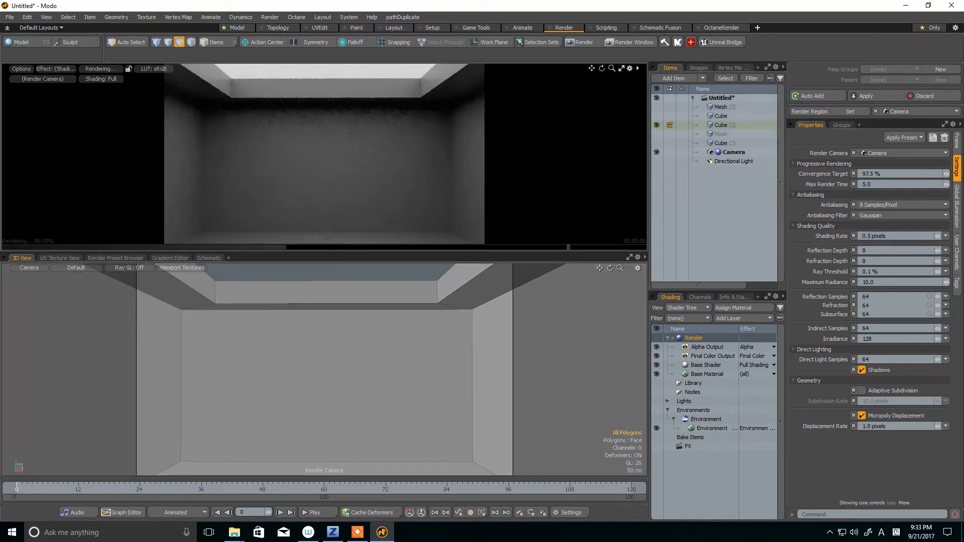
Raise the render's global illumination quality to 128 Indirect Samples and 512 Irradiance Samples
{"action": "left_click", "coordinate": [957, 207]}
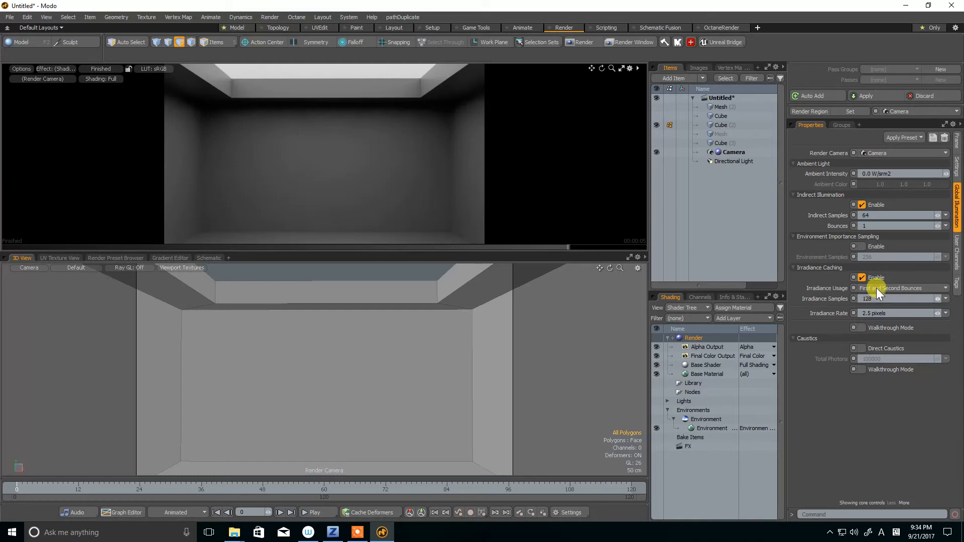
{"action": "left_click", "coordinate": [873, 216]}
{"action": "type", "text": "128"}
{"action": "key", "text": "Tab"}
{"action": "key", "text": "Tab"}
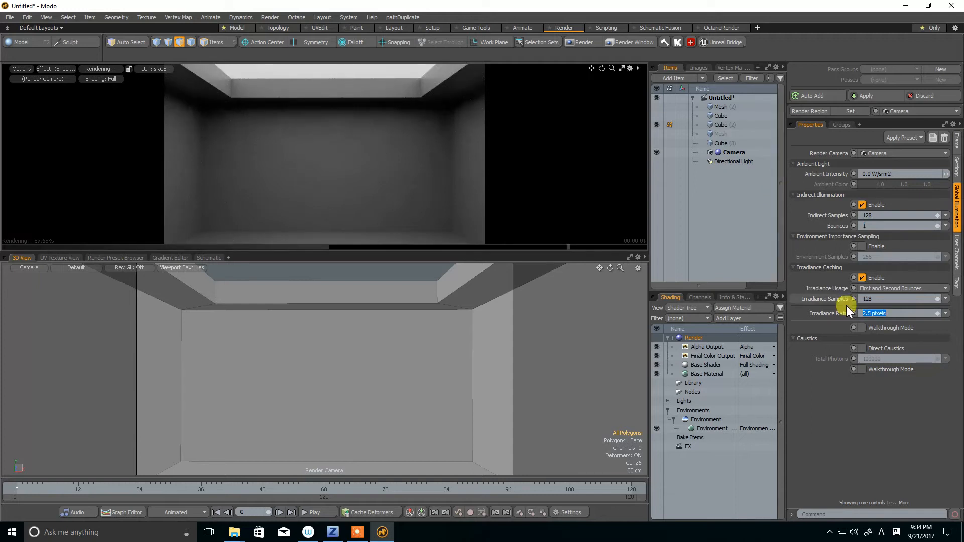
{"action": "left_click", "coordinate": [870, 301]}
{"action": "type", "text": "512"}
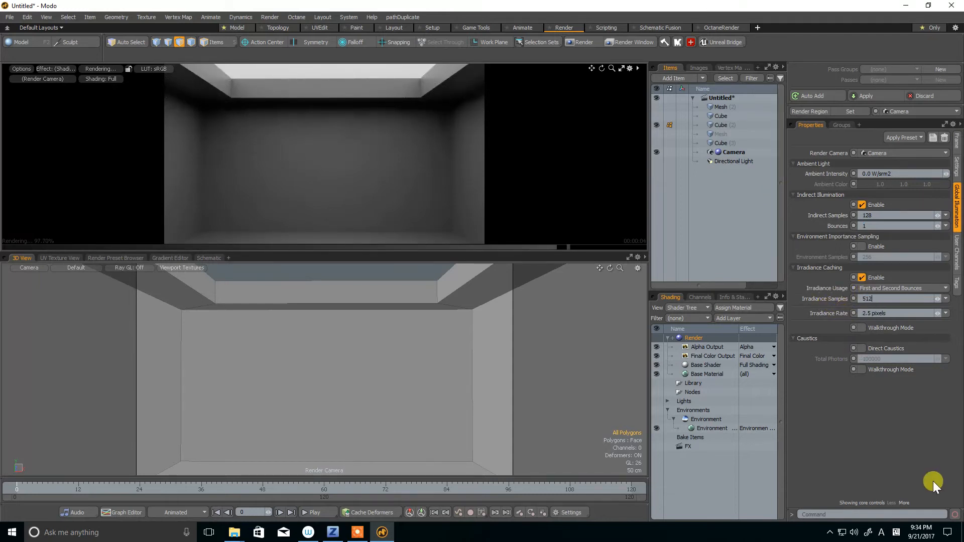
{"action": "key", "text": "Return"}
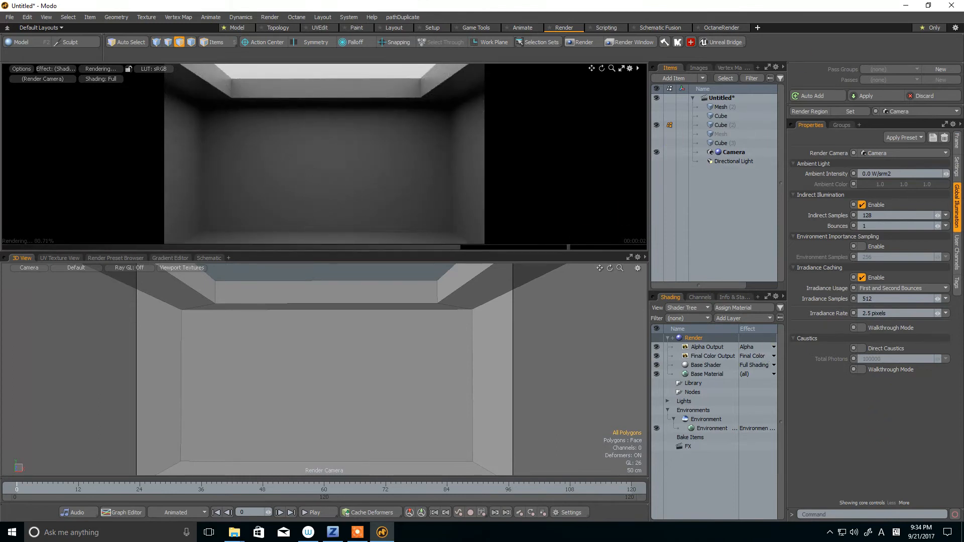
Bring the Render window into view, render the frame again, and compare the back wall in both renders at 200% zoom
{"action": "left_click_drag", "start_coordinate": [963, 89], "coordinate": [268, 25]}
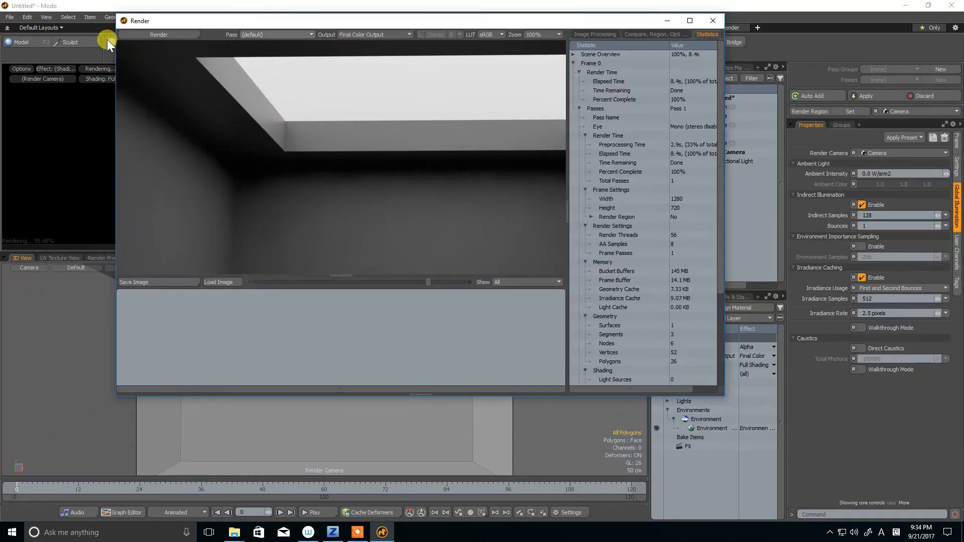
{"action": "left_click", "coordinate": [168, 34]}
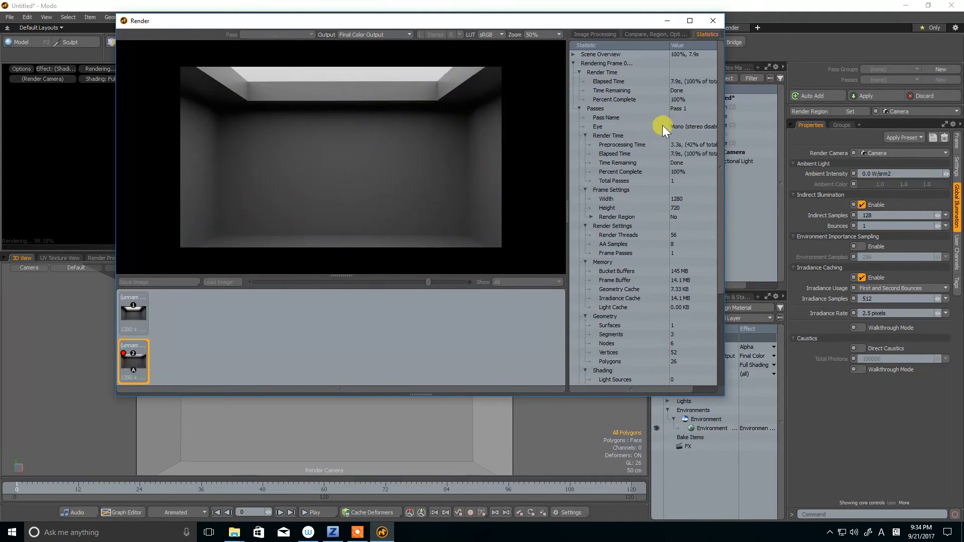
{"action": "left_click", "coordinate": [131, 308]}
{"action": "scroll", "coordinate": [346, 165], "scroll_direction": "up", "scroll_amount": 2}
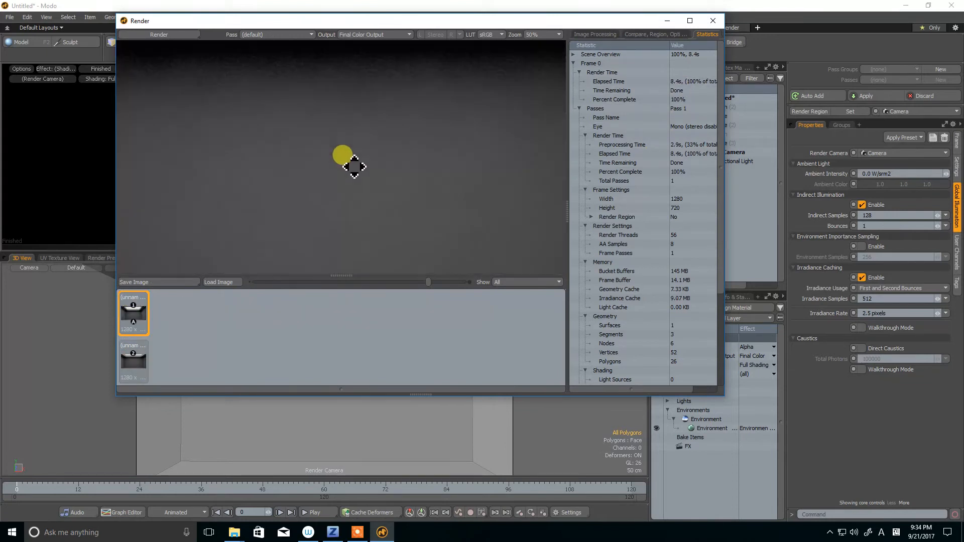
{"action": "left_click", "coordinate": [133, 347]}
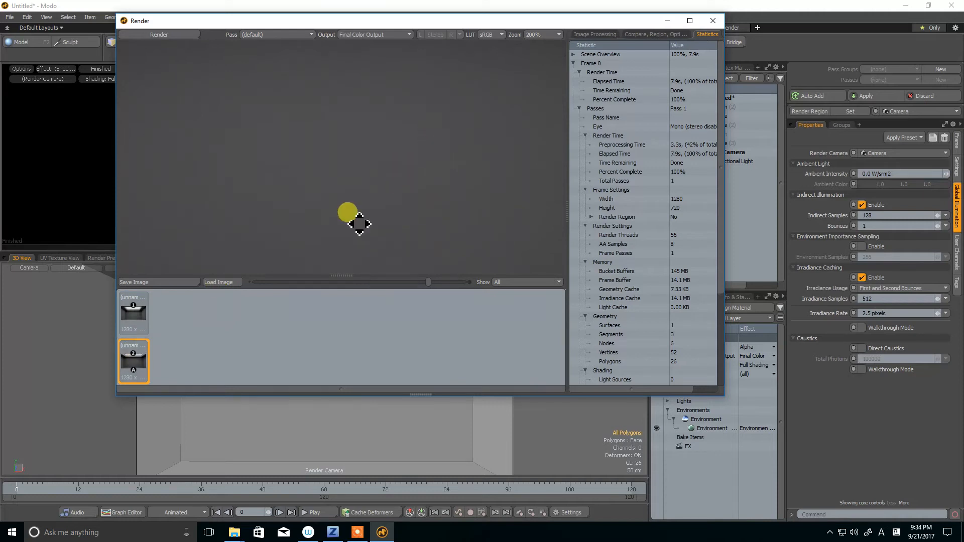
{"action": "left_click", "coordinate": [133, 299]}
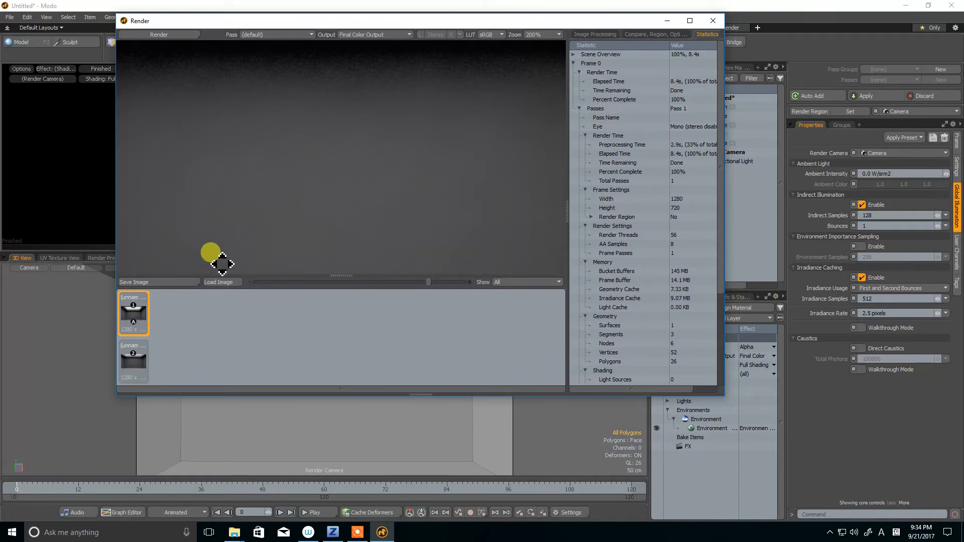
{"action": "left_click", "coordinate": [133, 346]}
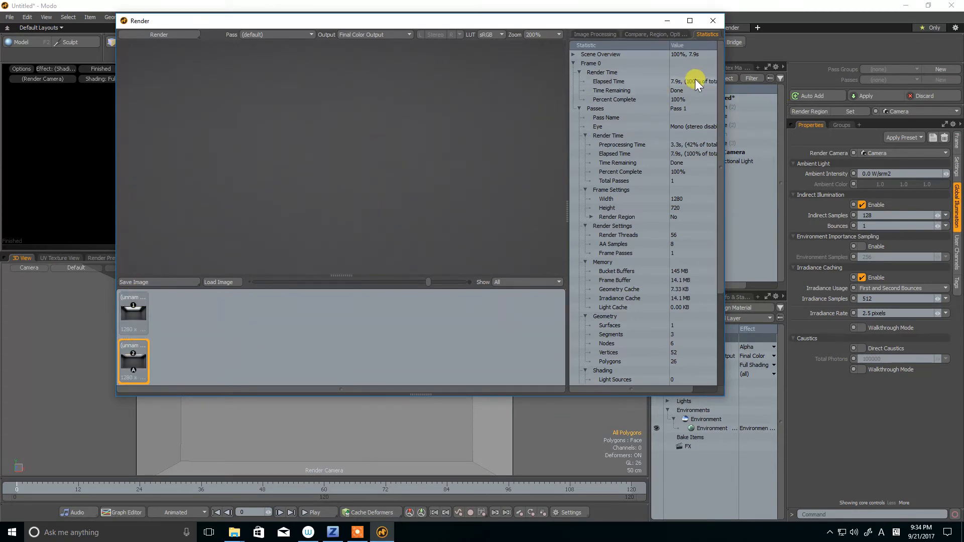
Reposition the Render window and compare both full-room renders at 50% zoom, switching between the first and second image
{"action": "left_click_drag", "start_coordinate": [421, 22], "coordinate": [440, 44]}
{"action": "scroll", "coordinate": [435, 143], "scroll_direction": "down", "scroll_amount": 2}
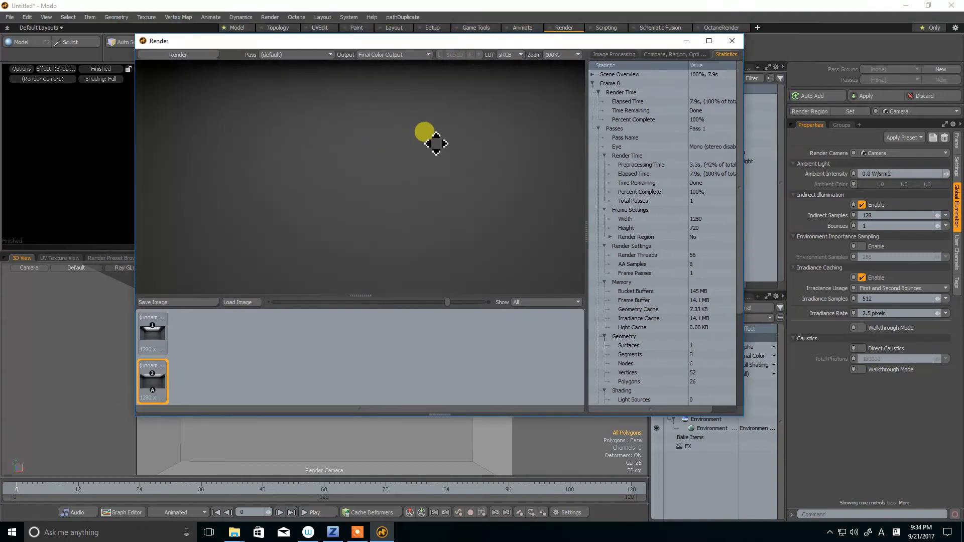
{"action": "left_click", "coordinate": [146, 331]}
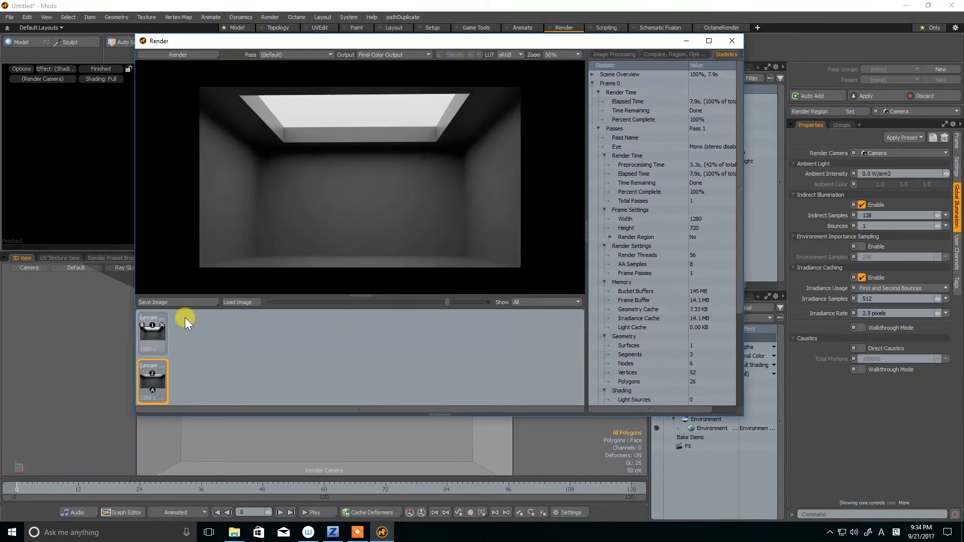
{"action": "left_click", "coordinate": [151, 362]}
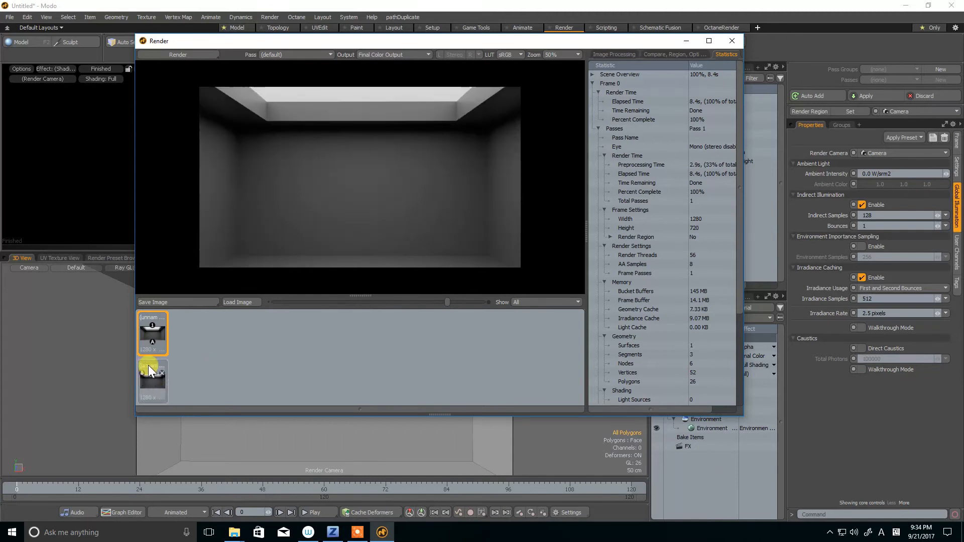
{"action": "left_click", "coordinate": [156, 316]}
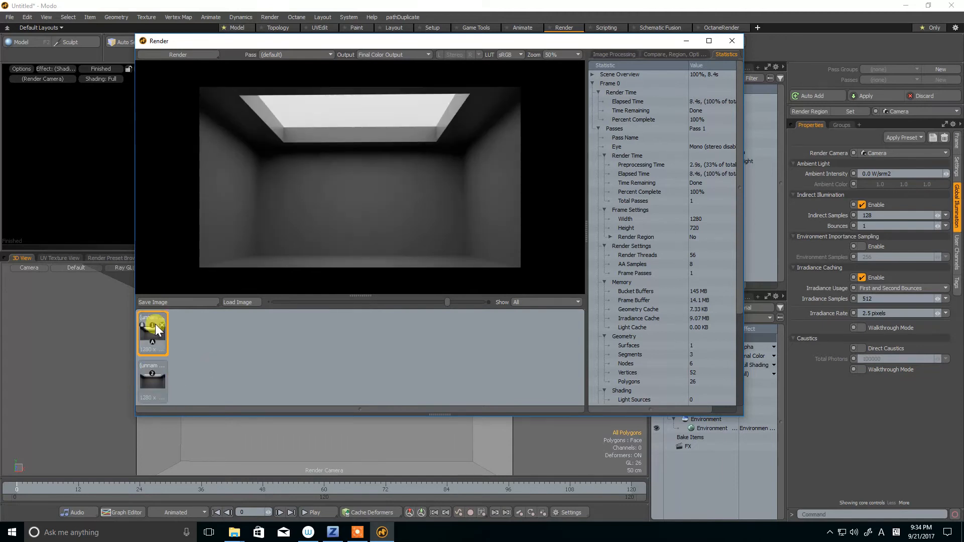
{"action": "left_click", "coordinate": [155, 364]}
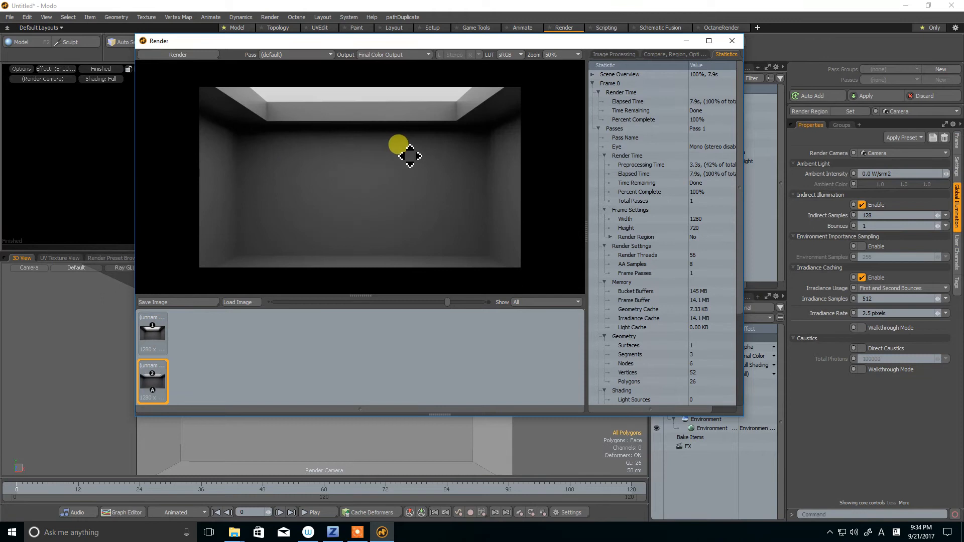
{"action": "scroll", "coordinate": [410, 157], "scroll_direction": "up", "scroll_amount": 2}
{"action": "scroll", "coordinate": [409, 156], "scroll_direction": "down", "scroll_amount": 3}
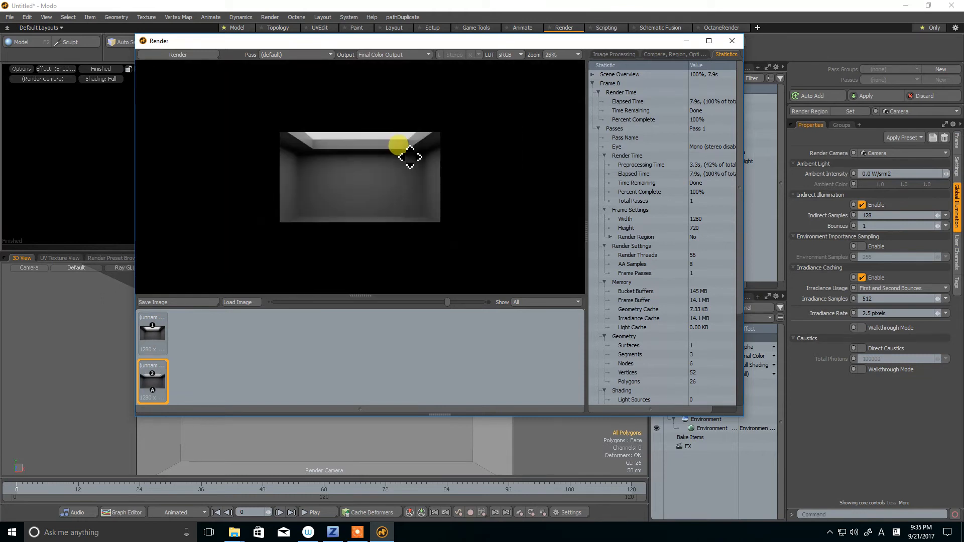
{"action": "scroll", "coordinate": [408, 155], "scroll_direction": "up", "scroll_amount": 1}
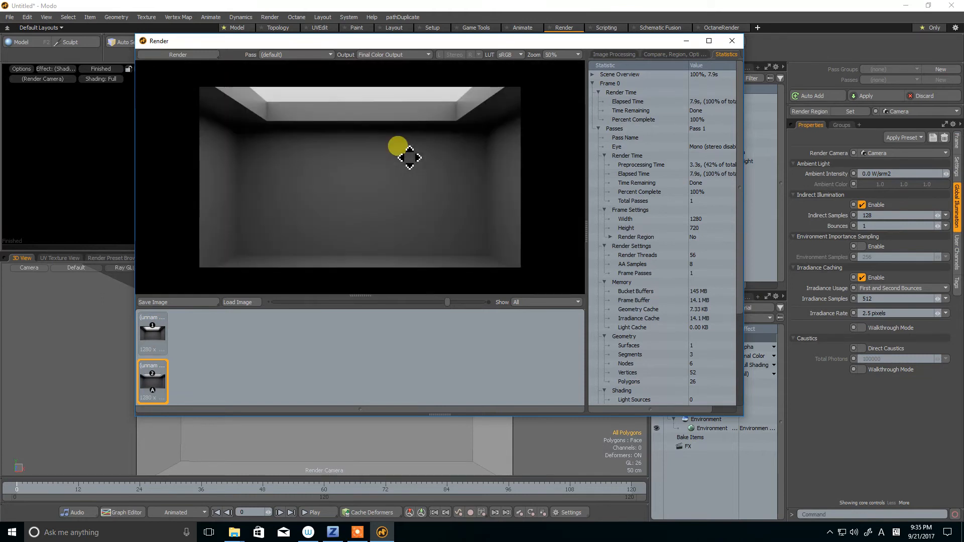
Compare the render statistics of the first and second images, and inspect the second render's back wall at 200% zoom
{"action": "left_click", "coordinate": [150, 318]}
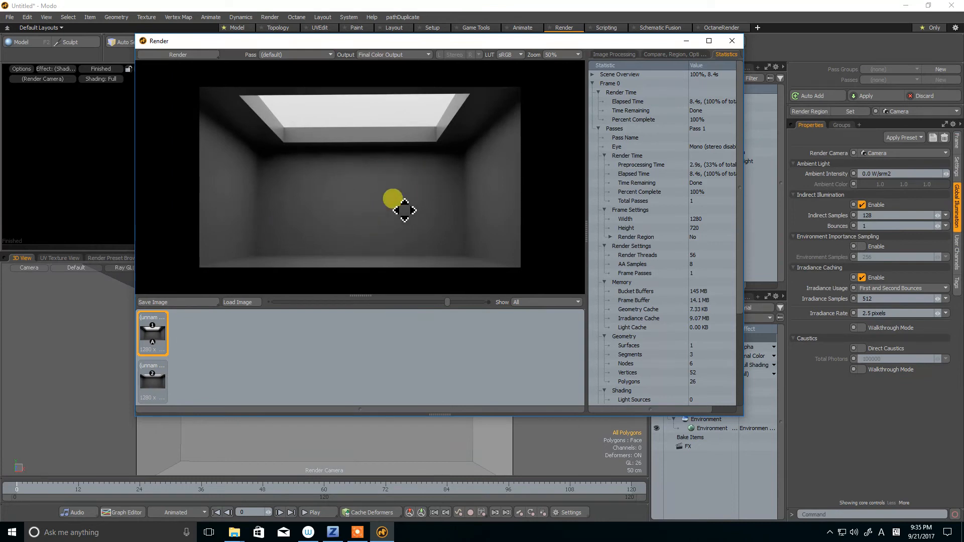
{"action": "left_click", "coordinate": [152, 365]}
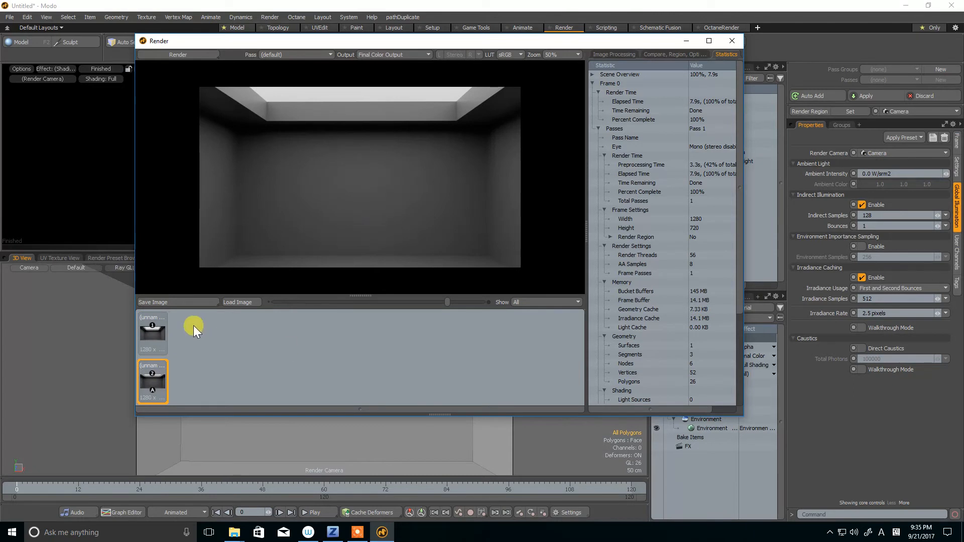
{"action": "left_click", "coordinate": [154, 317]}
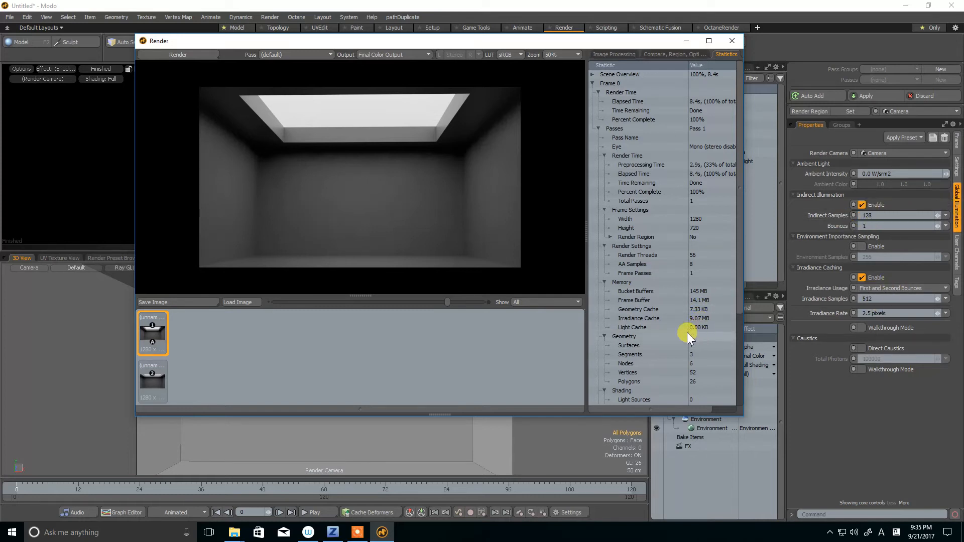
{"action": "left_click", "coordinate": [154, 362]}
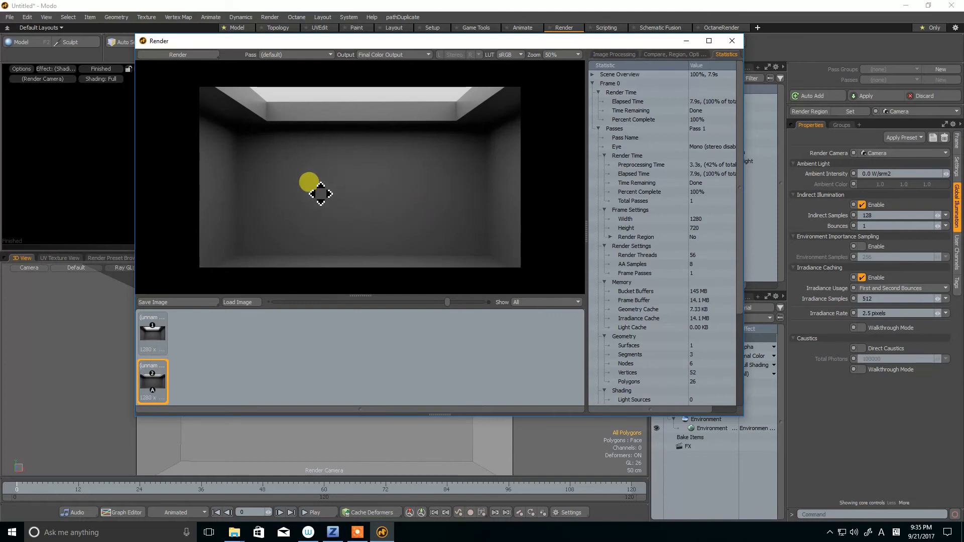
{"action": "scroll", "coordinate": [342, 194], "scroll_direction": "up", "scroll_amount": 3}
{"action": "scroll", "coordinate": [342, 194], "scroll_direction": "up", "scroll_amount": 2}
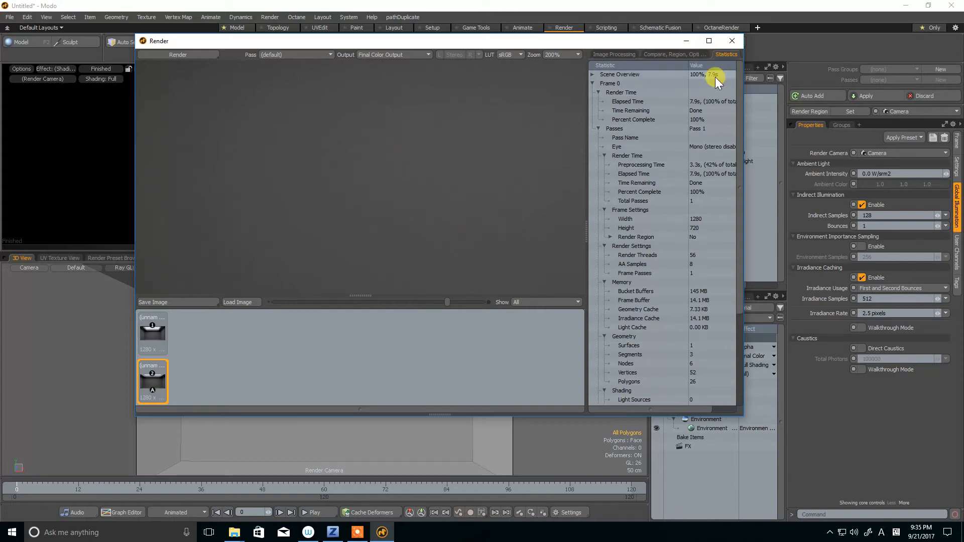
Set the Base Material's Specular Amount and Fresnel to 0% and render the frame again
{"action": "left_click", "coordinate": [732, 40]}
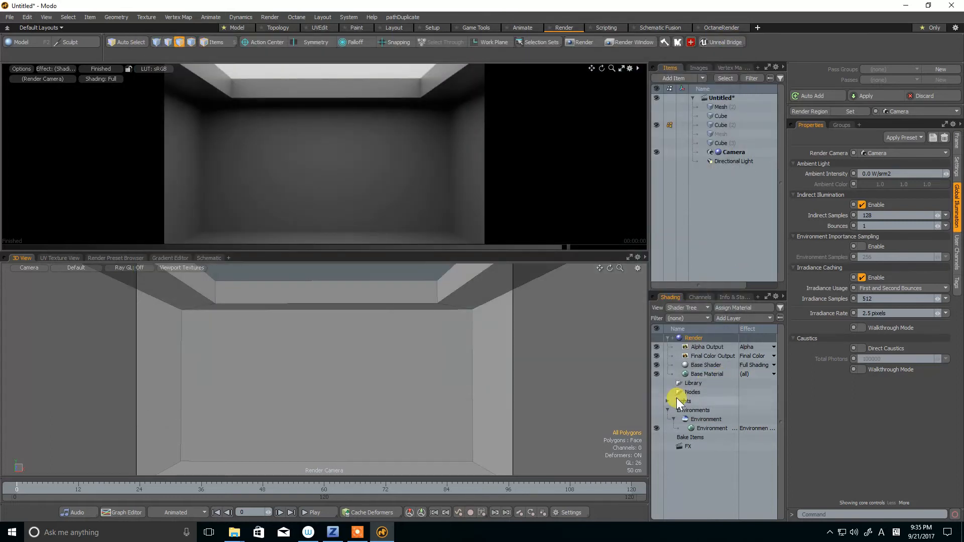
{"action": "left_click", "coordinate": [698, 374]}
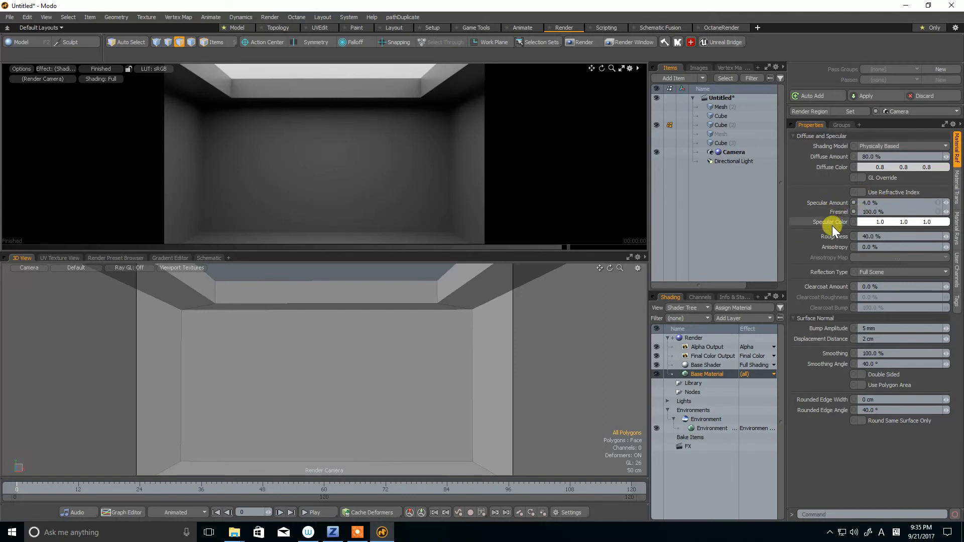
{"action": "left_click", "coordinate": [874, 204]}
{"action": "type", "text": "0"}
{"action": "key", "text": "Return"}
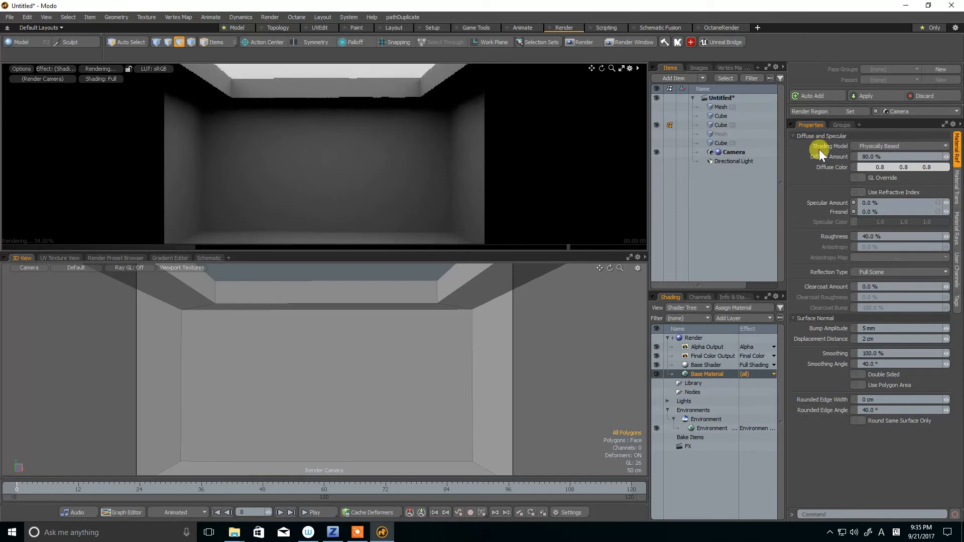
{"action": "left_click", "coordinate": [574, 42]}
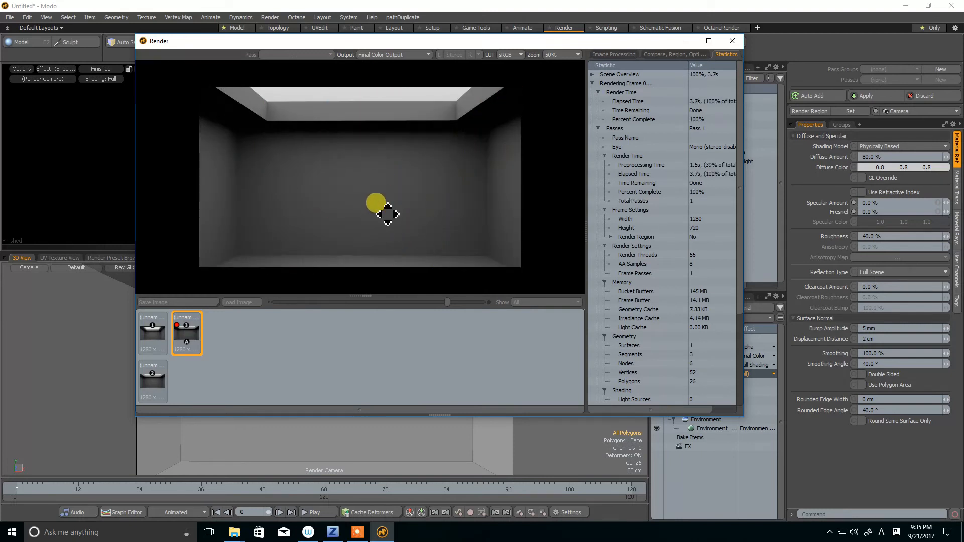
Compare the back wall in the second and third renders at 400% zoom
{"action": "scroll", "coordinate": [375, 202], "scroll_direction": "up", "scroll_amount": 1}
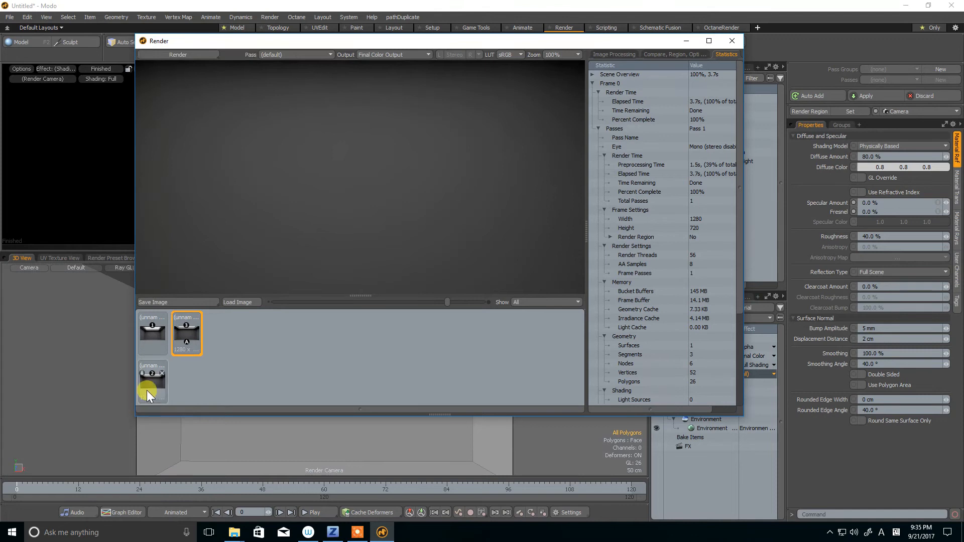
{"action": "left_click", "coordinate": [159, 382]}
{"action": "scroll", "coordinate": [342, 211], "scroll_direction": "up", "scroll_amount": 2}
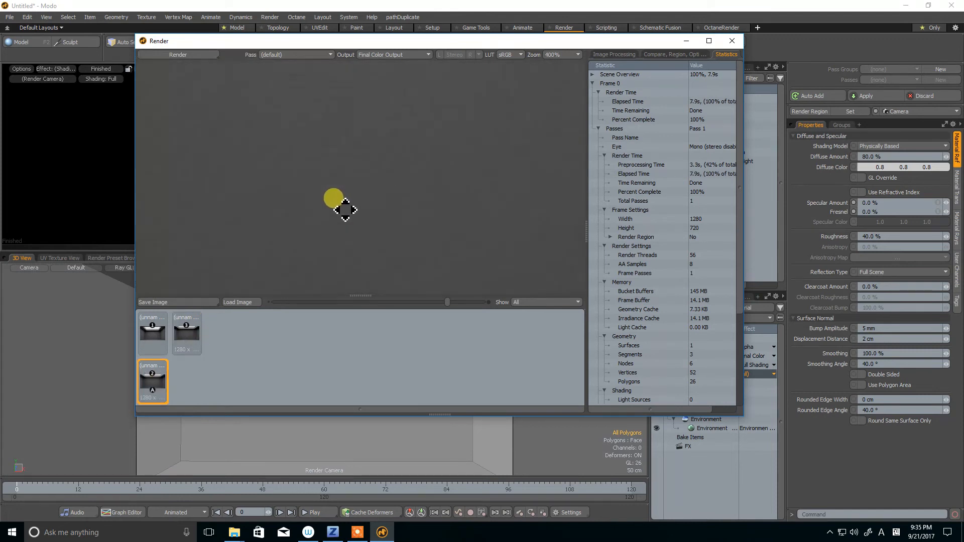
{"action": "left_click", "coordinate": [187, 324]}
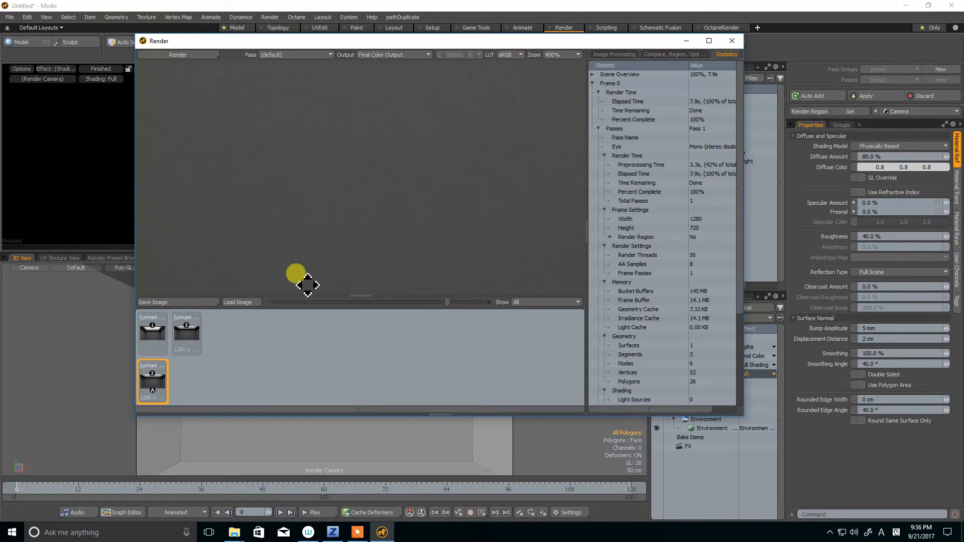
{"action": "left_click", "coordinate": [186, 327]}
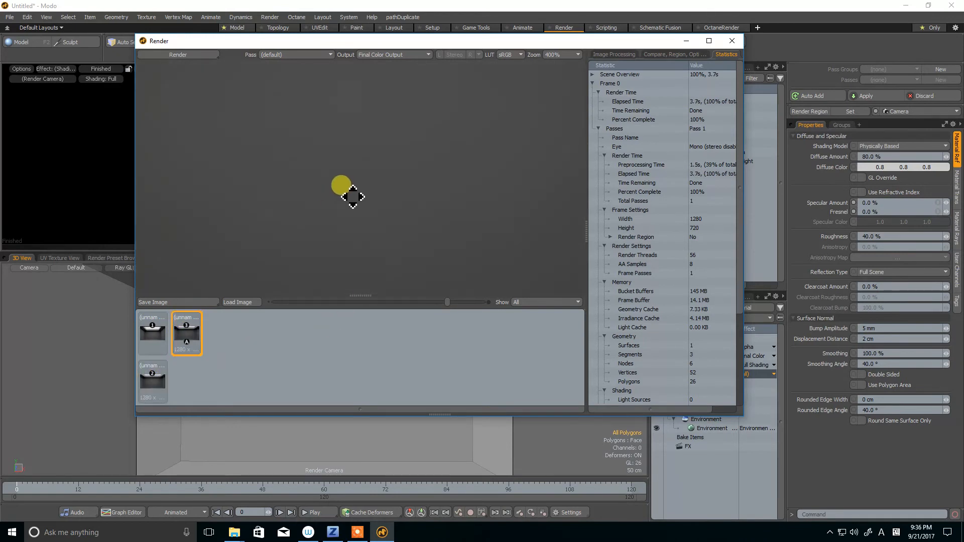
Compare the full-room view of the third and first renders at 50% zoom, and return to the third image at 100%
{"action": "scroll", "coordinate": [353, 196], "scroll_direction": "down", "scroll_amount": 5}
{"action": "scroll", "coordinate": [353, 199], "scroll_direction": "up", "scroll_amount": 3}
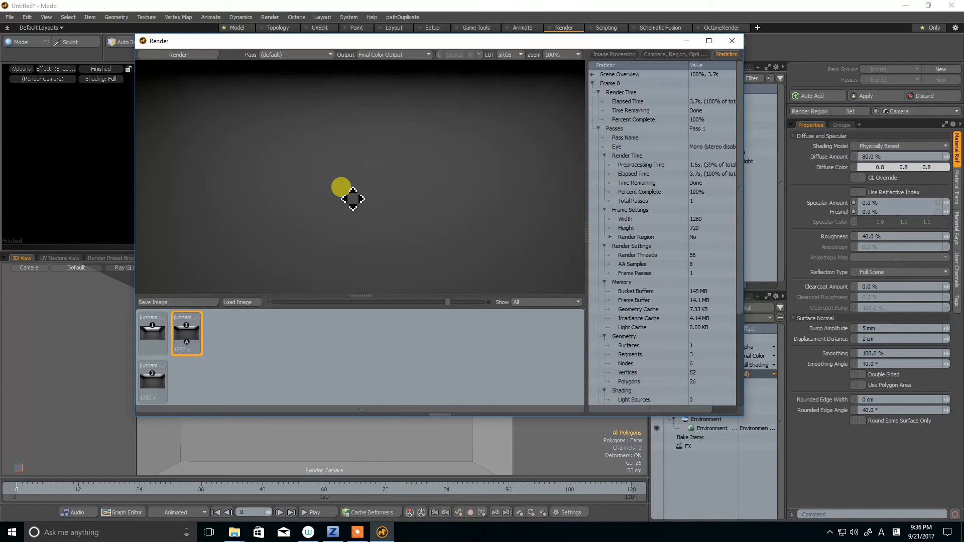
{"action": "scroll", "coordinate": [353, 199], "scroll_direction": "down", "scroll_amount": 1}
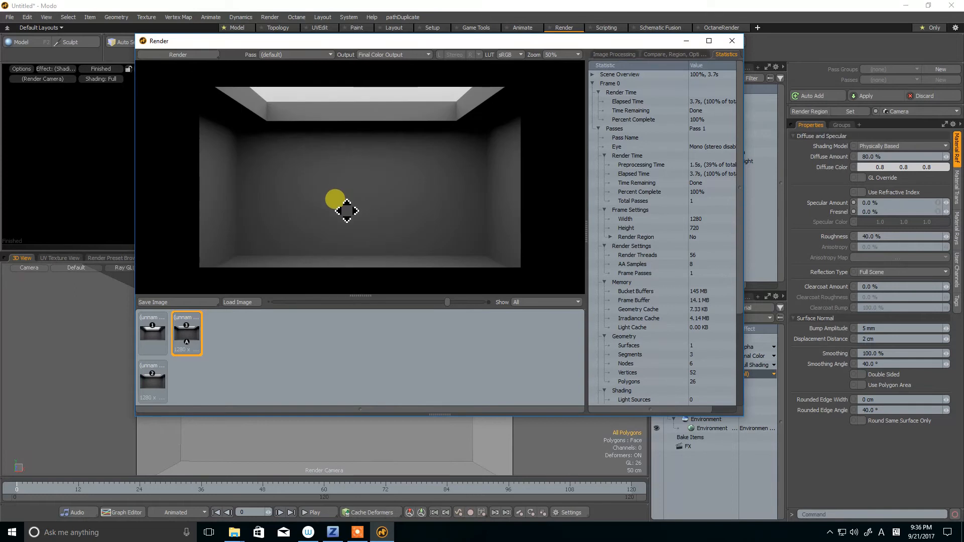
{"action": "left_click", "coordinate": [152, 318]}
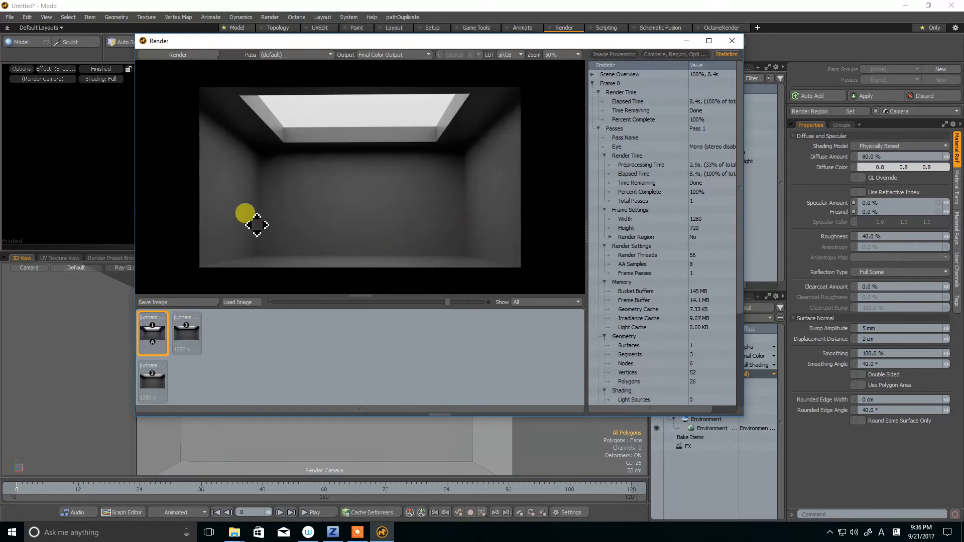
{"action": "left_click", "coordinate": [181, 326]}
{"action": "scroll", "coordinate": [387, 217], "scroll_direction": "up", "scroll_amount": 1}
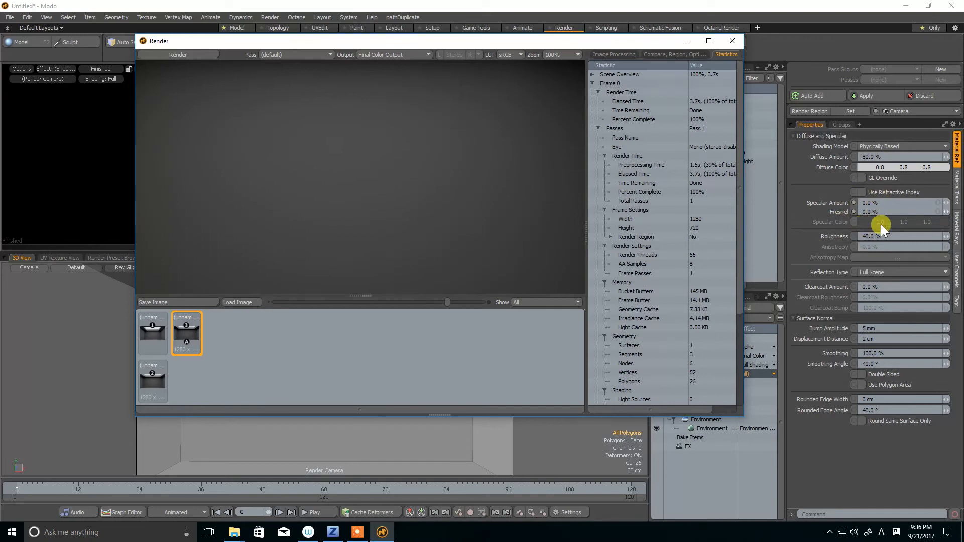
Close the Render window and set the Base Material's Specular Amount to 4% and Fresnel to 100%
{"action": "left_click", "coordinate": [736, 45]}
{"action": "left_click", "coordinate": [864, 203]}
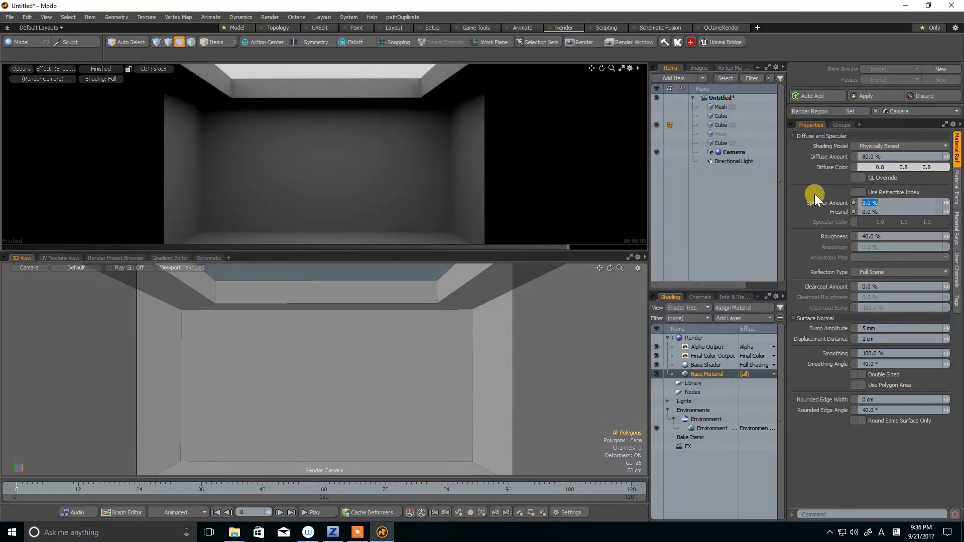
{"action": "type", "text": "4"}
{"action": "key", "text": "Tab"}
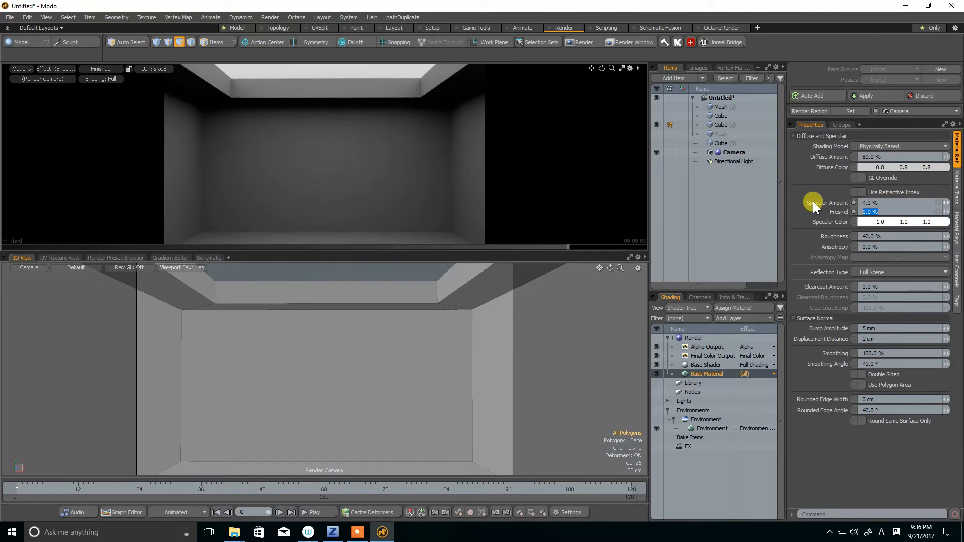
{"action": "type", "text": "100"}
{"action": "key", "text": "Return"}
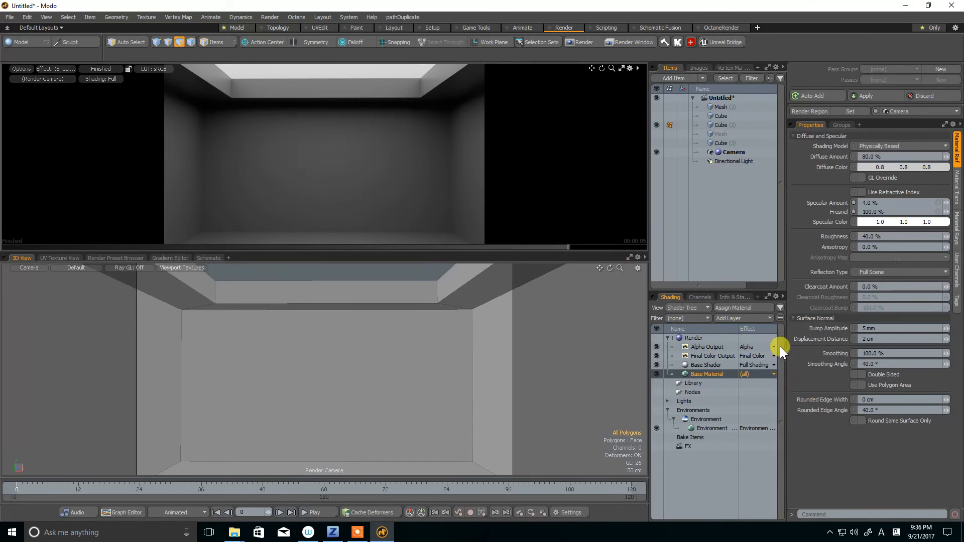
Set the Reflection Samples in the Render item's shading quality settings to 256
{"action": "left_click", "coordinate": [698, 339]}
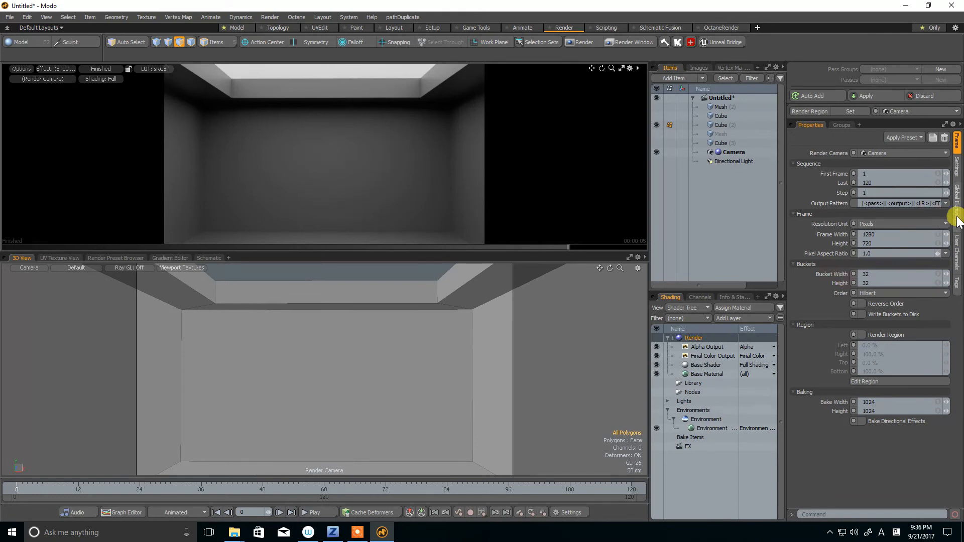
{"action": "left_click", "coordinate": [957, 171]}
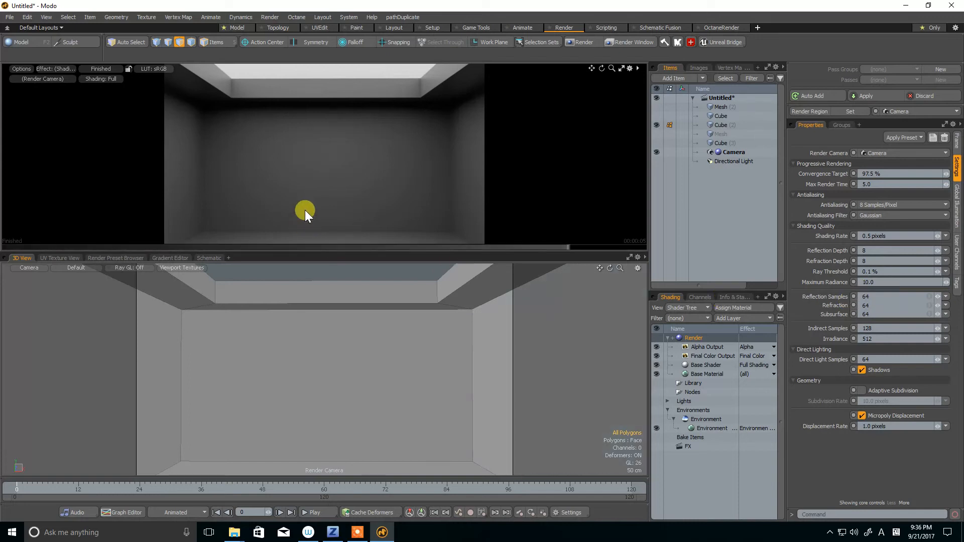
{"action": "left_click", "coordinate": [703, 374]}
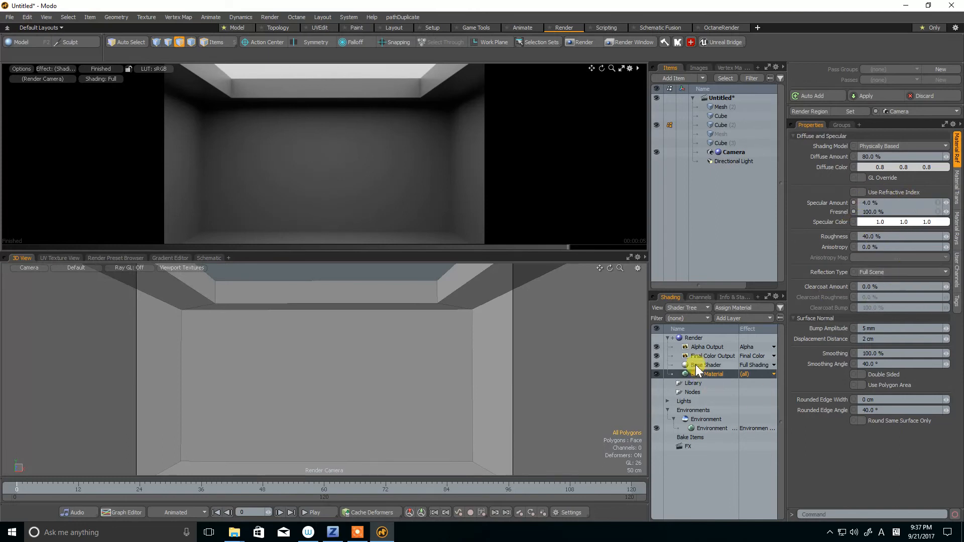
{"action": "left_click", "coordinate": [697, 339]}
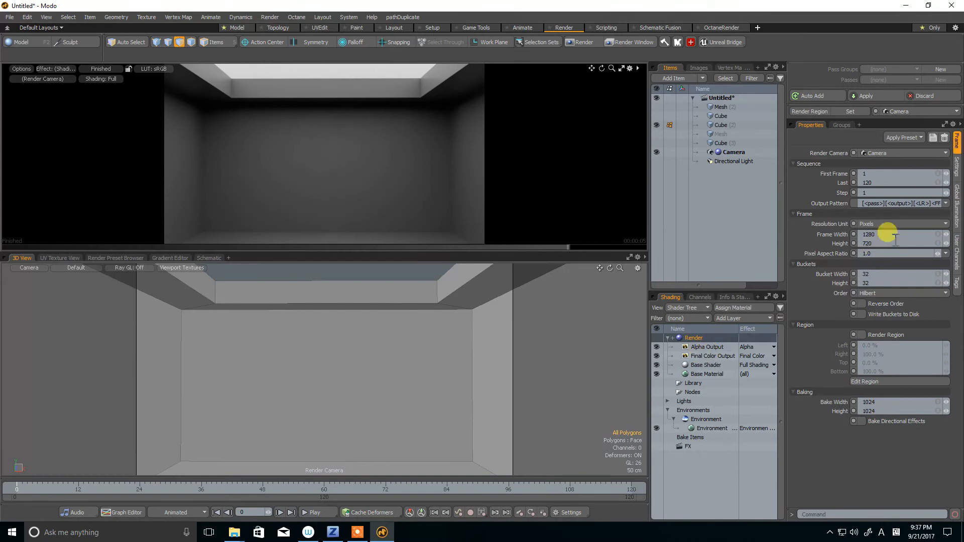
{"action": "left_click", "coordinate": [958, 173]}
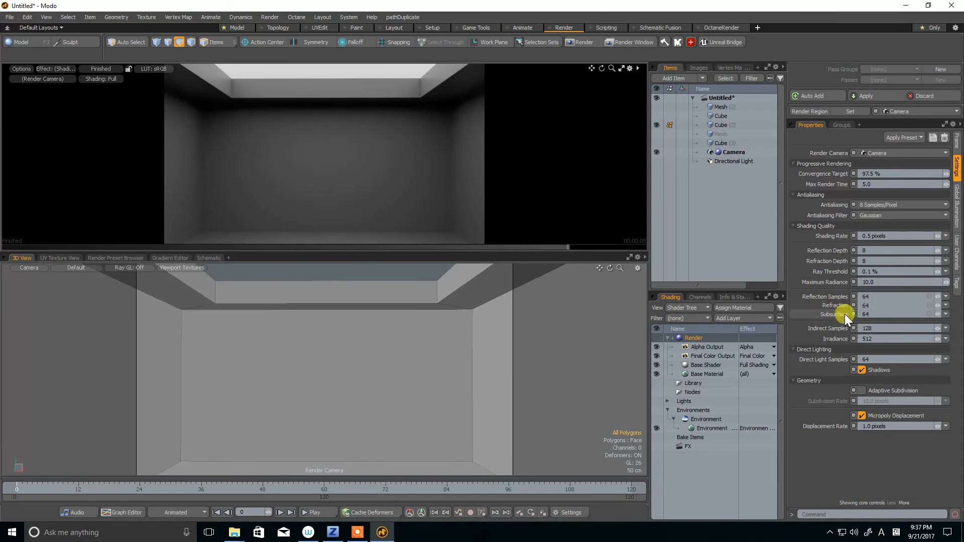
{"action": "left_click", "coordinate": [881, 297]}
{"action": "type", "text": "256"}
{"action": "key", "text": "Return"}
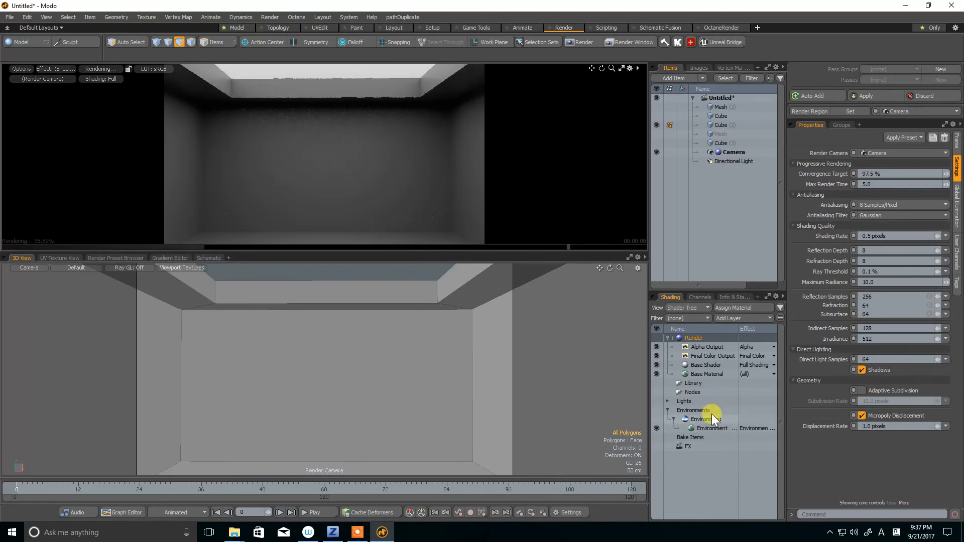
Select the Base Material, render the frame again, and inspect the new render's back wall at 200% zoom
{"action": "left_click", "coordinate": [701, 373]}
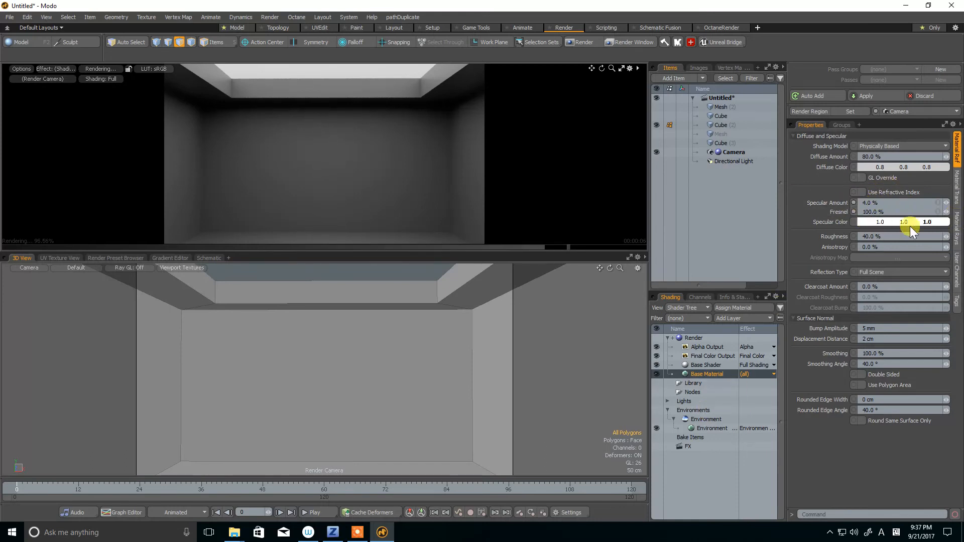
{"action": "left_click", "coordinate": [580, 42]}
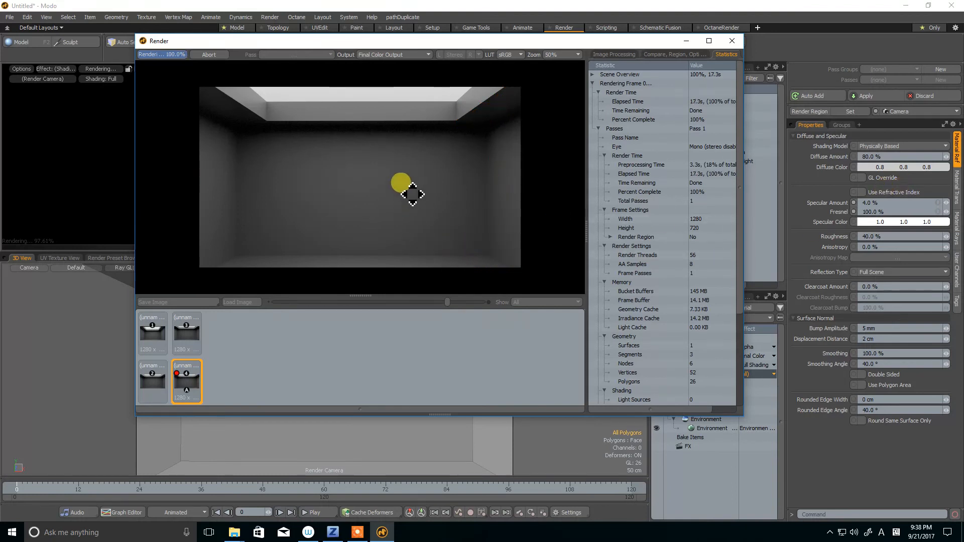
{"action": "scroll", "coordinate": [392, 197], "scroll_direction": "up", "scroll_amount": 3}
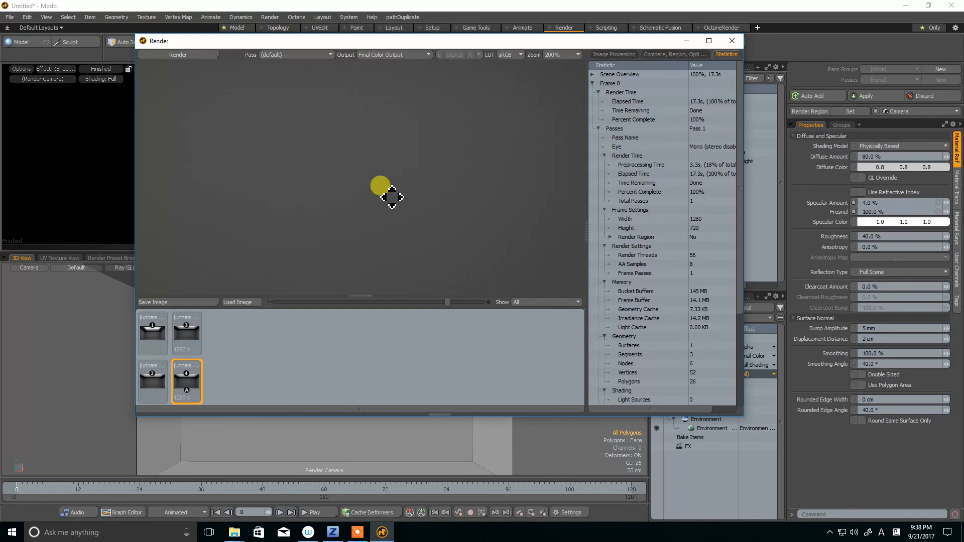
{"action": "scroll", "coordinate": [393, 198], "scroll_direction": "down", "scroll_amount": 3}
Compare the back wall in the second, third and fourth renders at 400% zoom, and check the second and fourth images' render statistics
{"action": "left_click", "coordinate": [152, 396]}
{"action": "left_click_drag", "start_coordinate": [362, 253], "coordinate": [381, 228]}
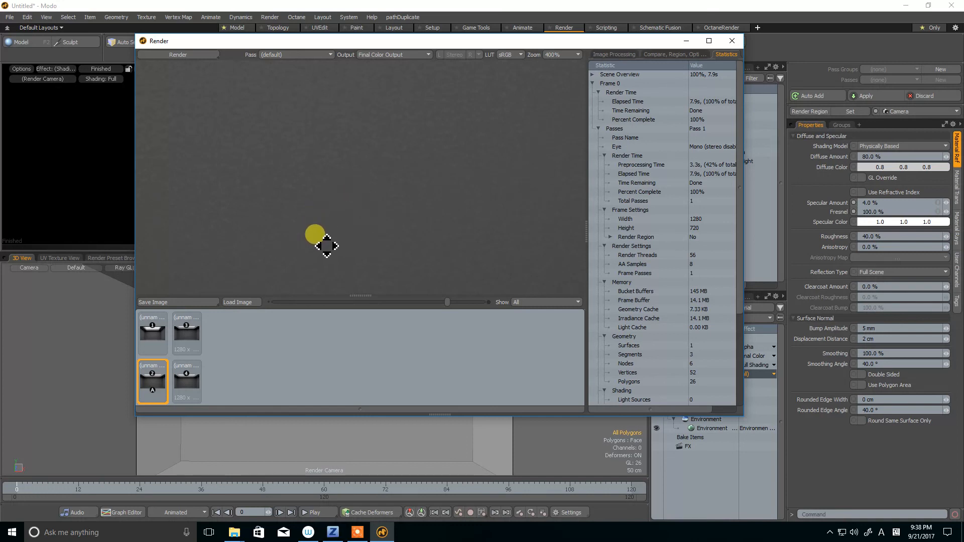
{"action": "left_click", "coordinate": [180, 316]}
{"action": "left_click", "coordinate": [188, 365]}
{"action": "left_click", "coordinate": [150, 366]}
{"action": "left_click", "coordinate": [187, 364]}
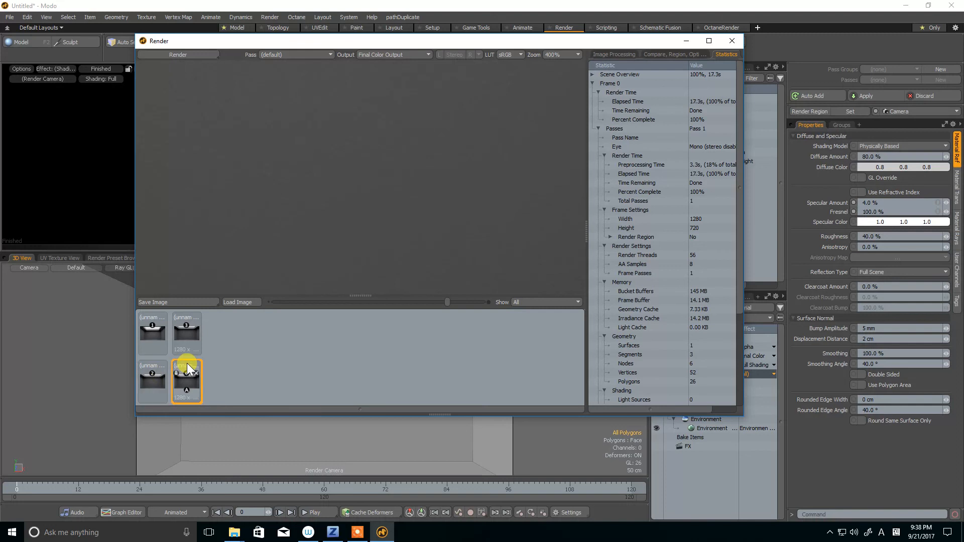
{"action": "left_click", "coordinate": [152, 365]}
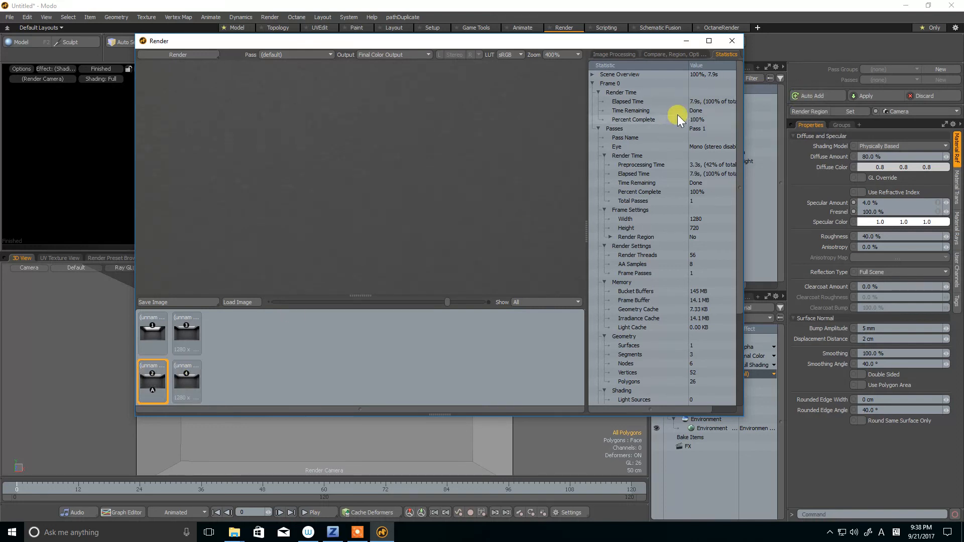
{"action": "left_click", "coordinate": [190, 363]}
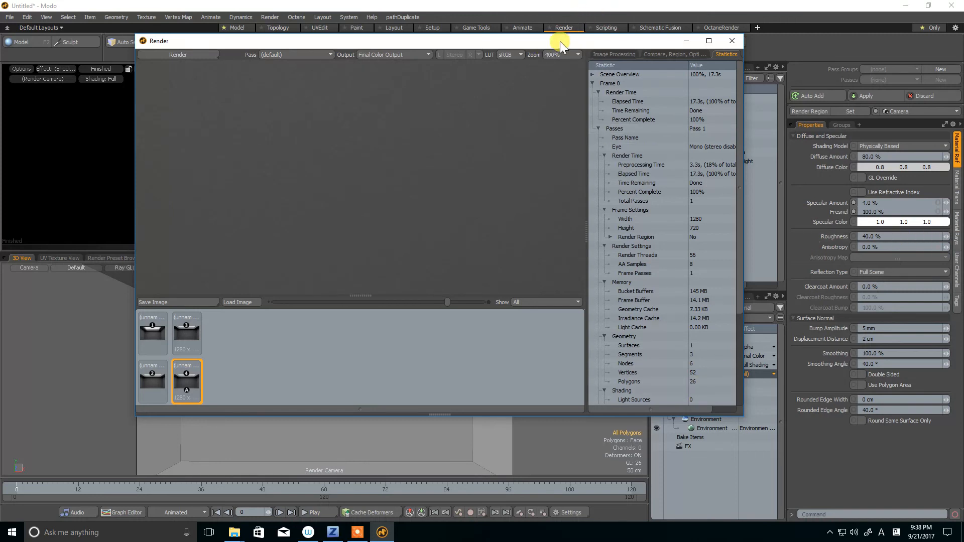
Move the Render window out of the way, review the Render item's sampling settings, and turn on the Directional Light's visibility
{"action": "left_click_drag", "start_coordinate": [559, 41], "coordinate": [963, 45]}
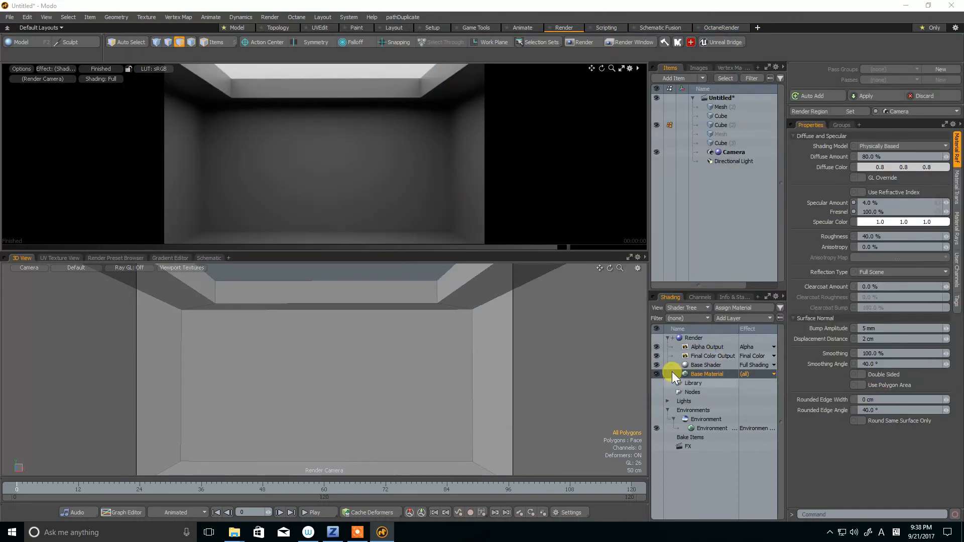
{"action": "left_click", "coordinate": [698, 340]}
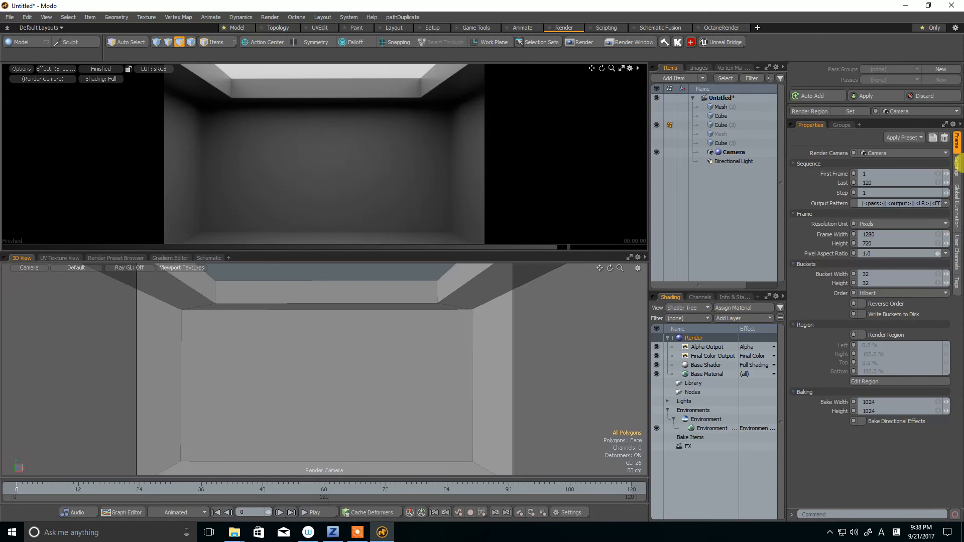
{"action": "left_click", "coordinate": [956, 166]}
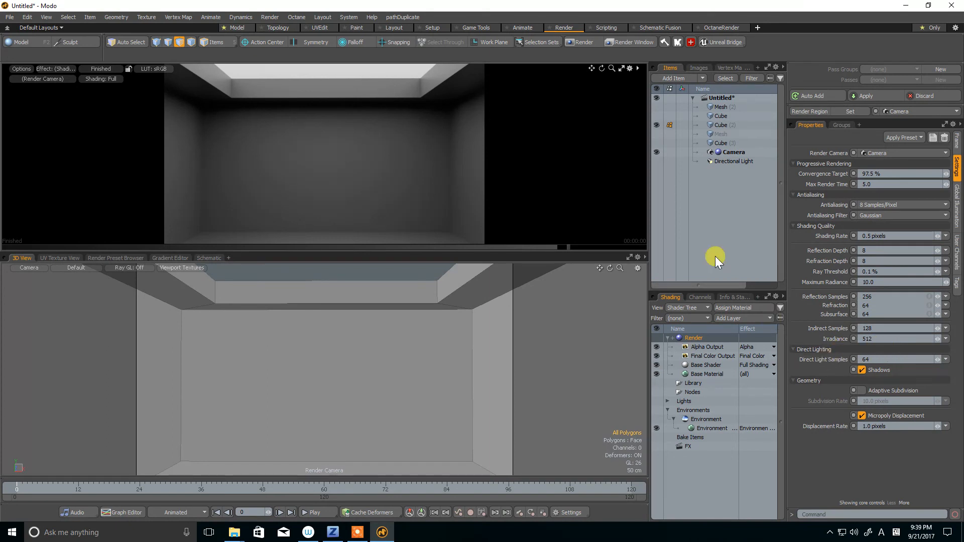
{"action": "left_click", "coordinate": [657, 161]}
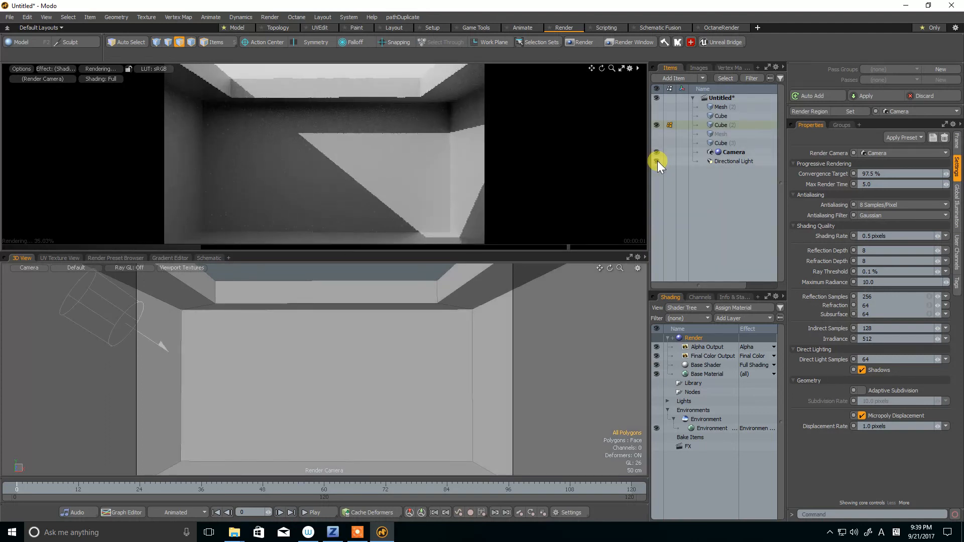